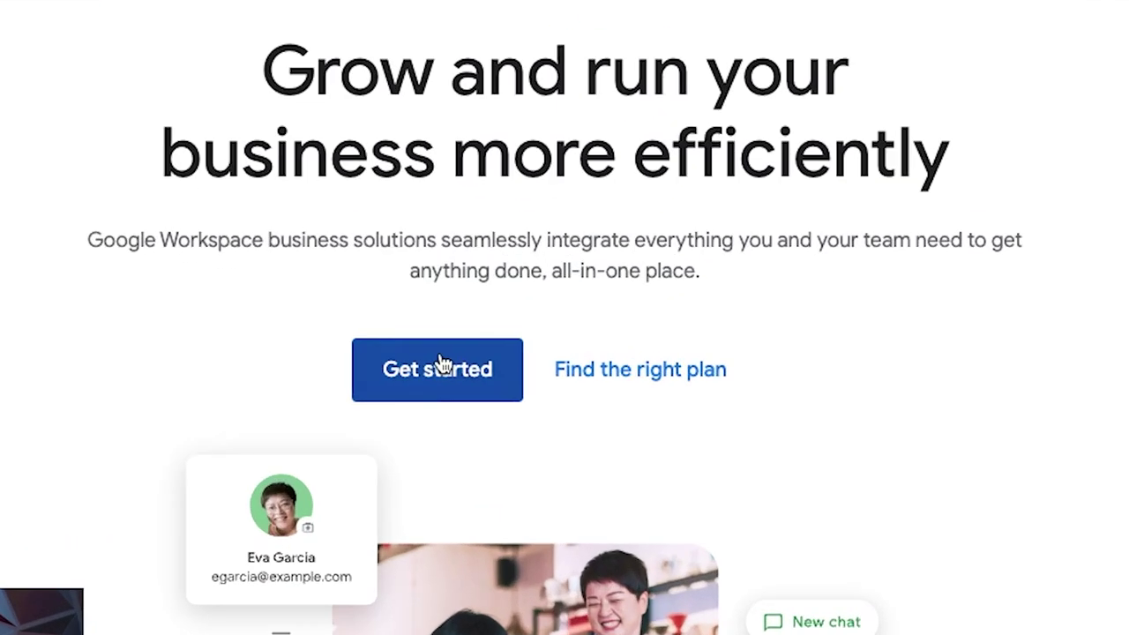
Step: Start the Google Workspace sign-up and continue with the available getcooapp.com domain
left_click(441, 364)
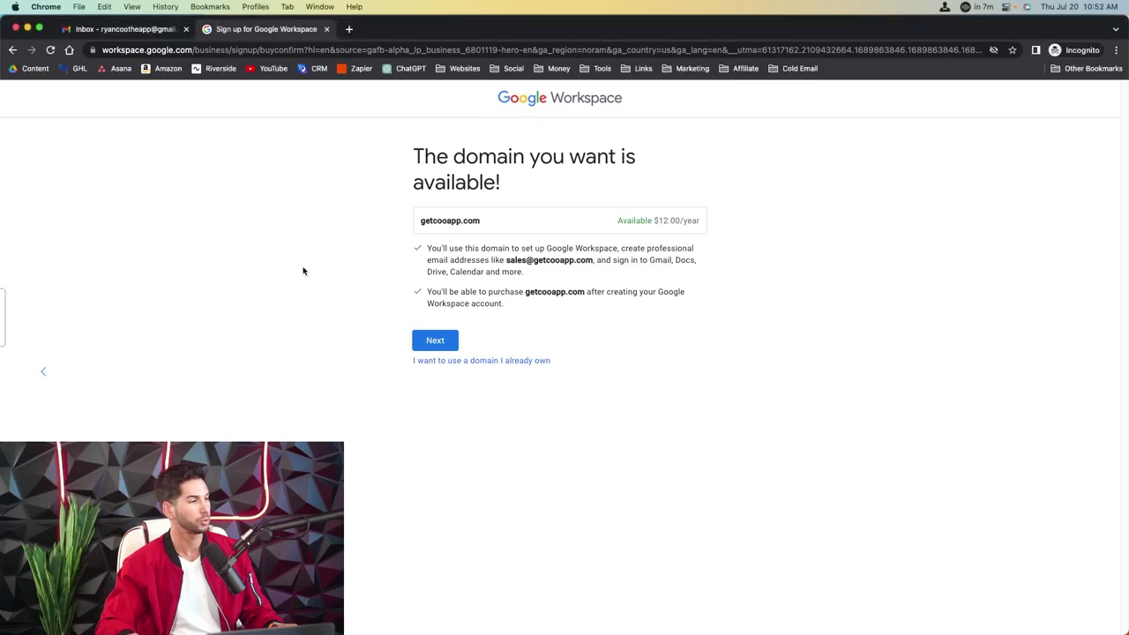
left_click(435, 340)
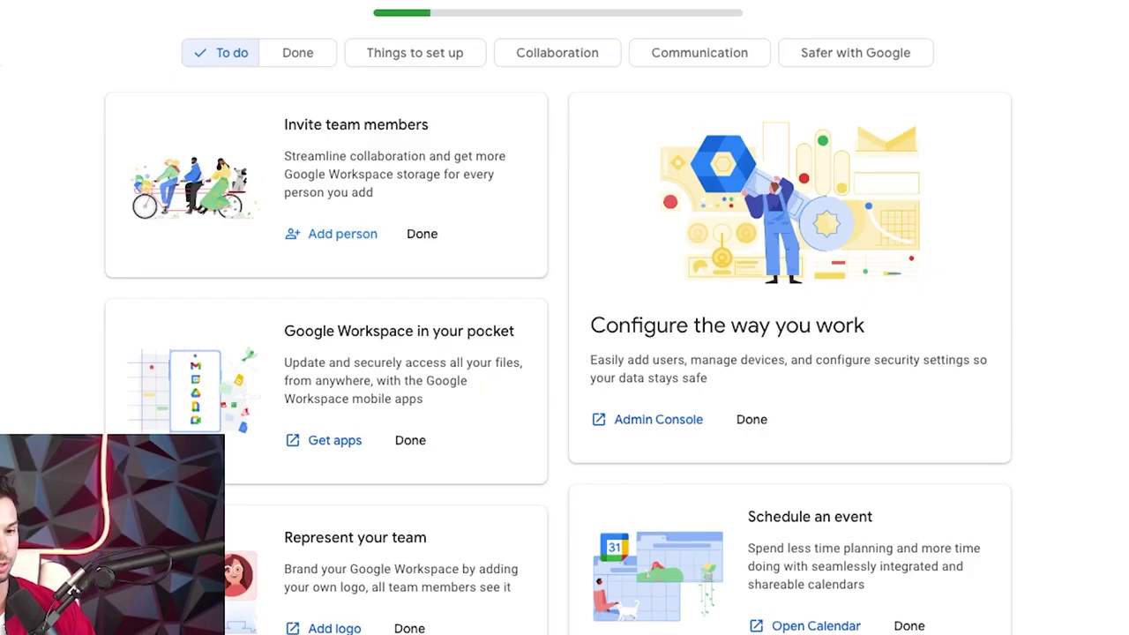
Step: Open the Admin console home for Coo The App from the 'Configure the way you work' card
left_click(653, 422)
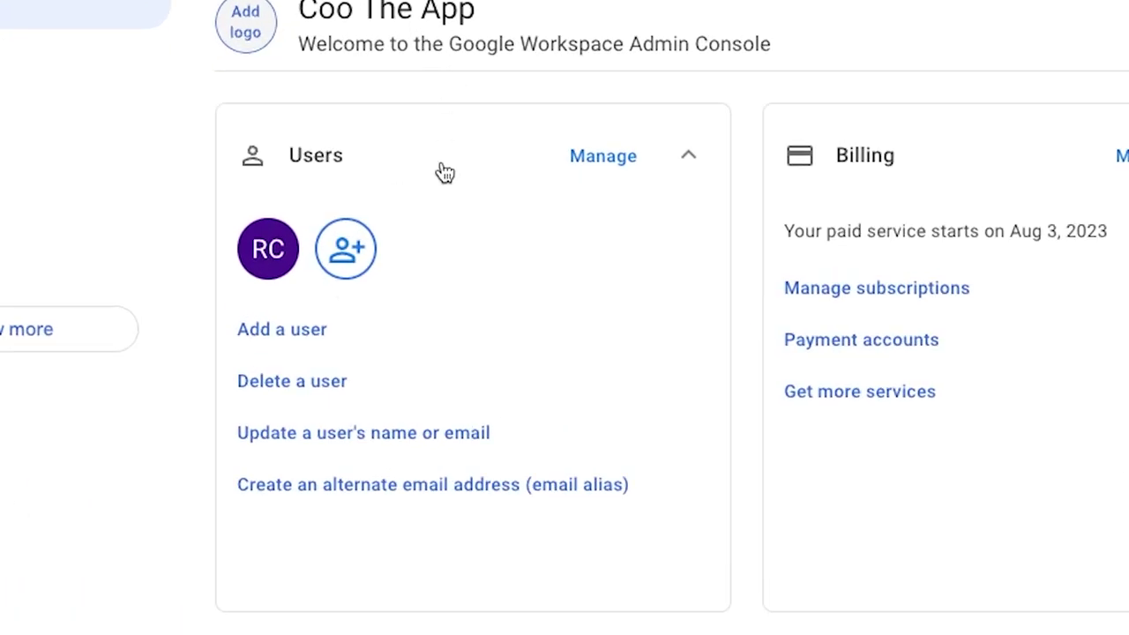
scroll(445, 203, "down", 4)
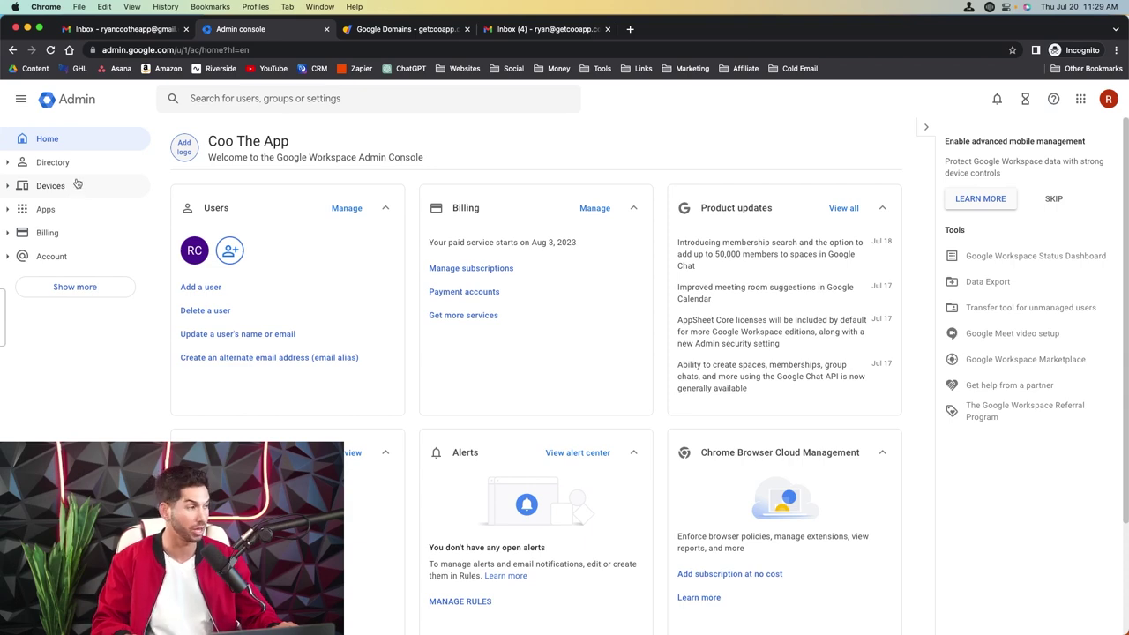
Step: Switch the Business Standard subscription to Business Starter on the flexible plan and check out
left_click(43, 231)
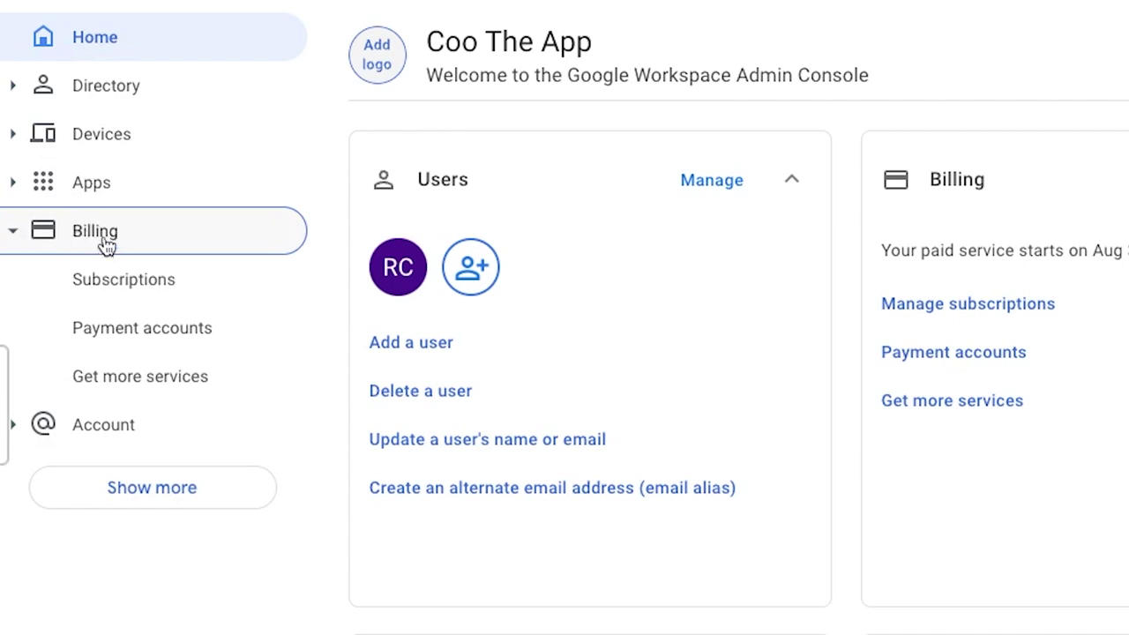
left_click(127, 294)
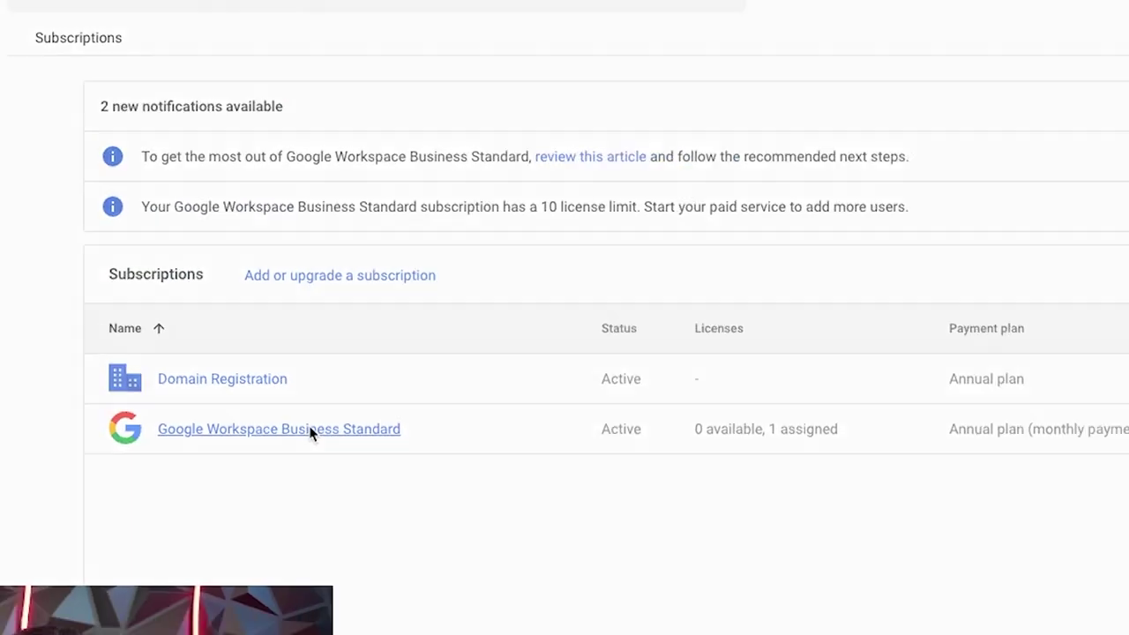
left_click(310, 430)
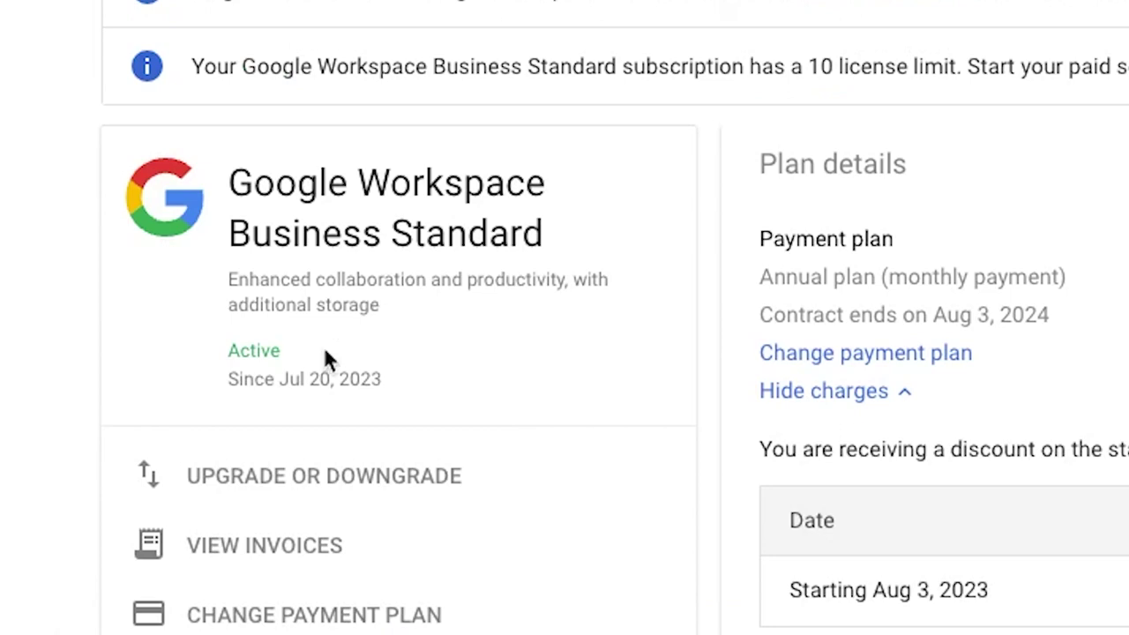
left_click(280, 472)
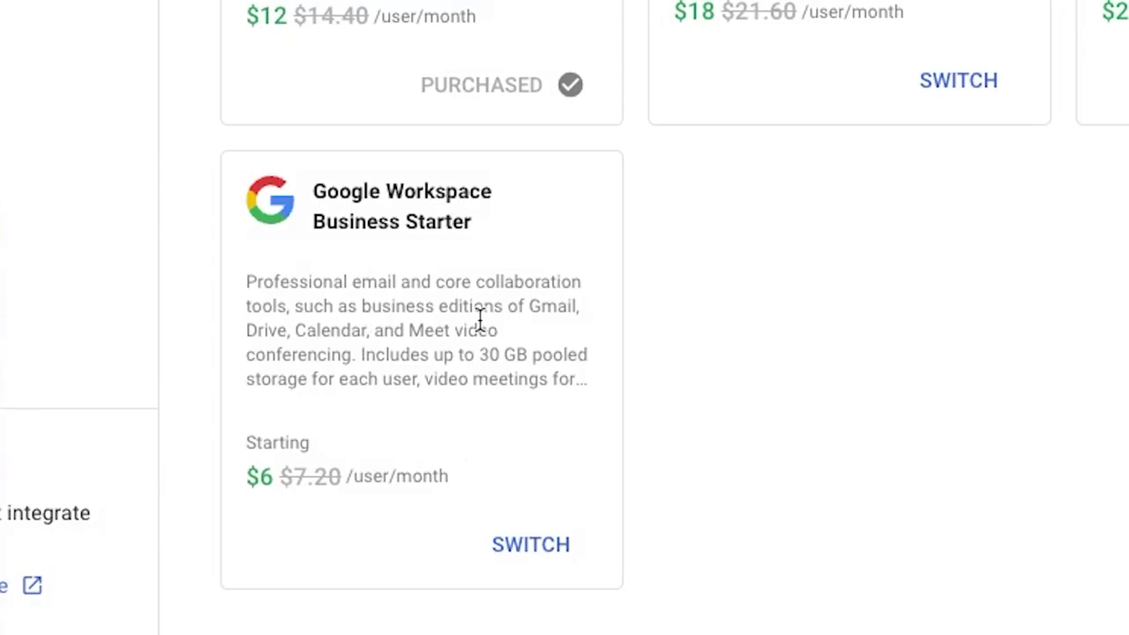
left_click(519, 546)
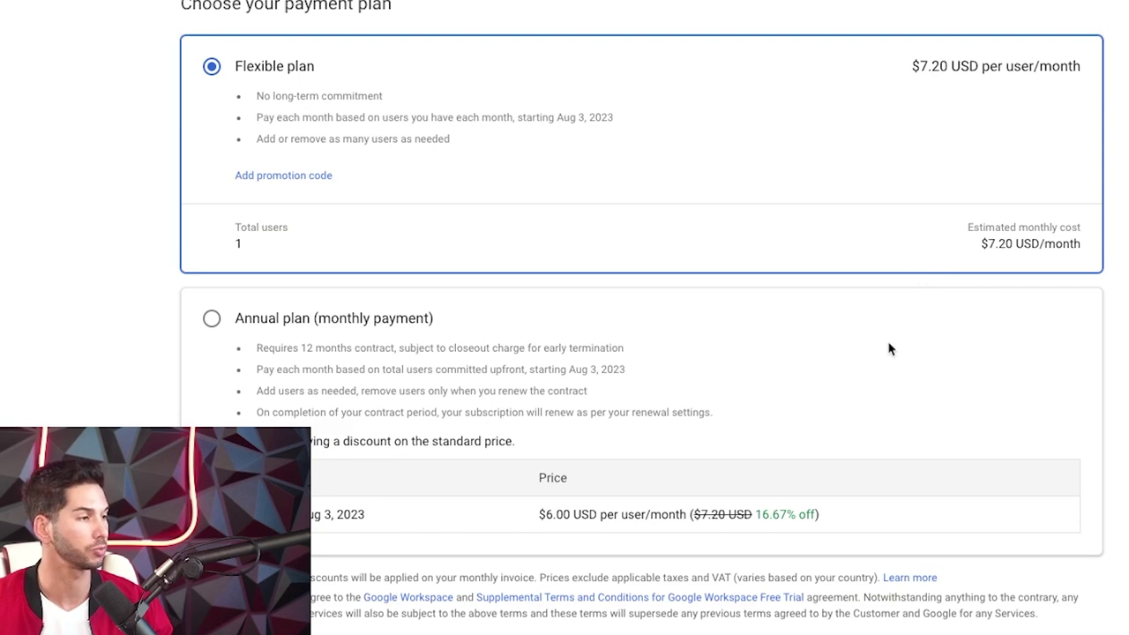
left_click(758, 345)
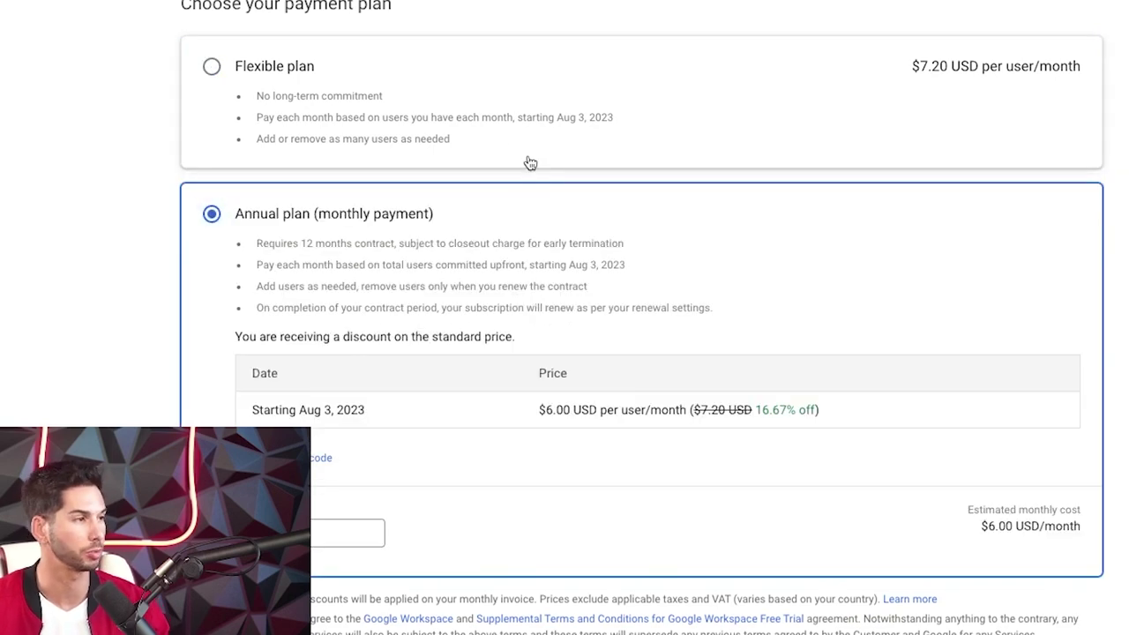
left_click(514, 144)
left_click(829, 595)
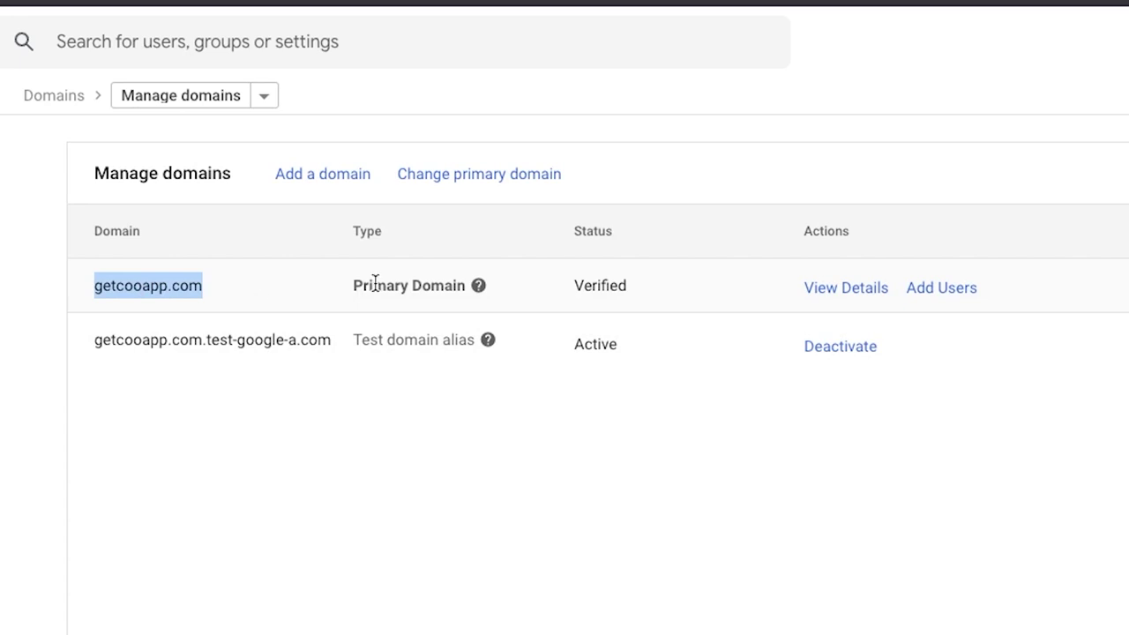
Step: Open getcooapp.com's domain details and launch its management in Google Domains
triple_click(375, 283)
double_click(595, 283)
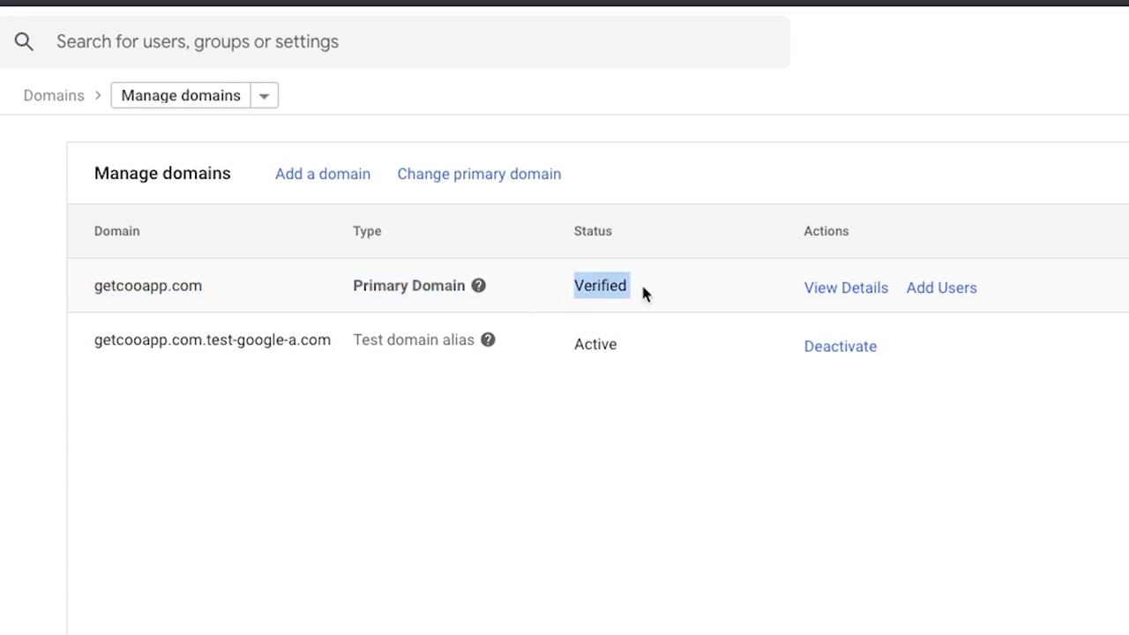
left_click(845, 289)
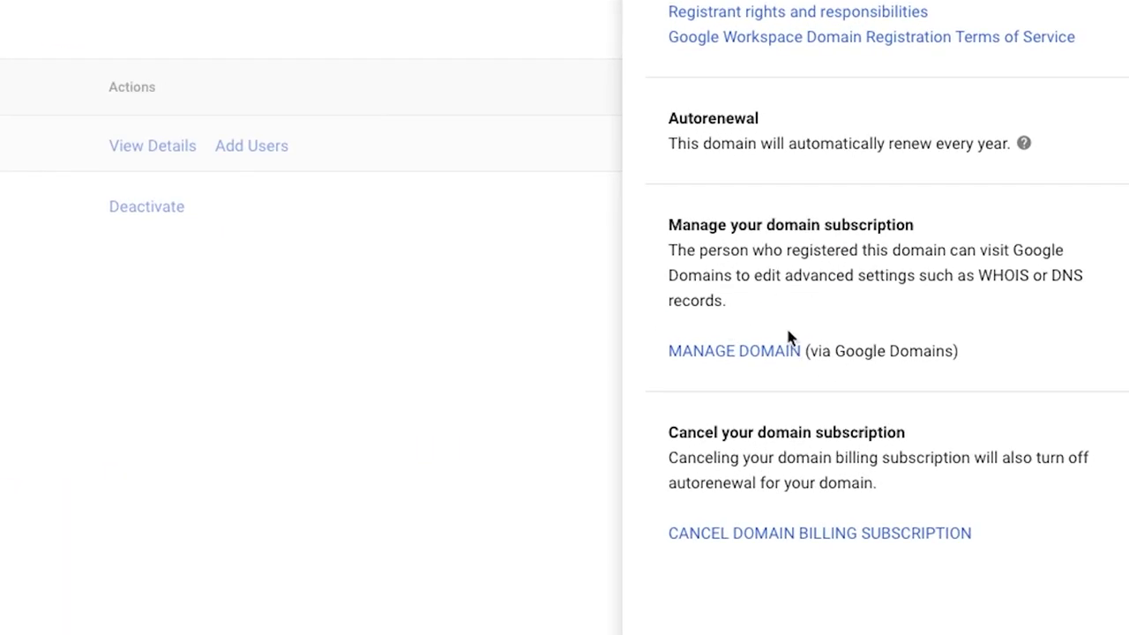
left_click(747, 353)
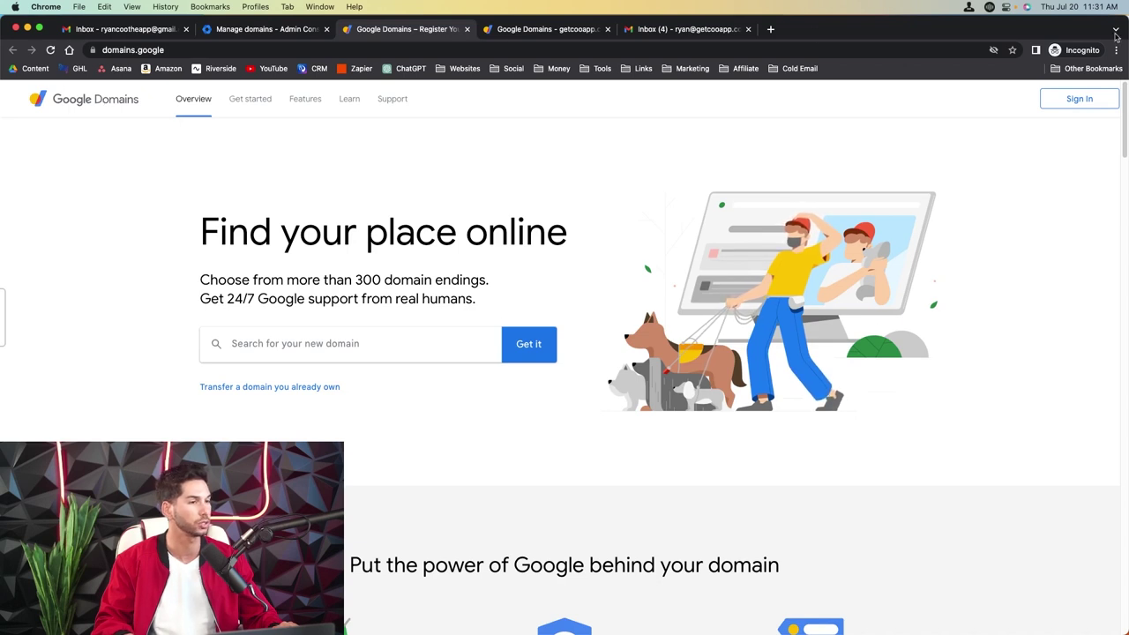
Step: Sign in to Google Domains with the Workspace account and open getcooapp.com
left_click(1098, 103)
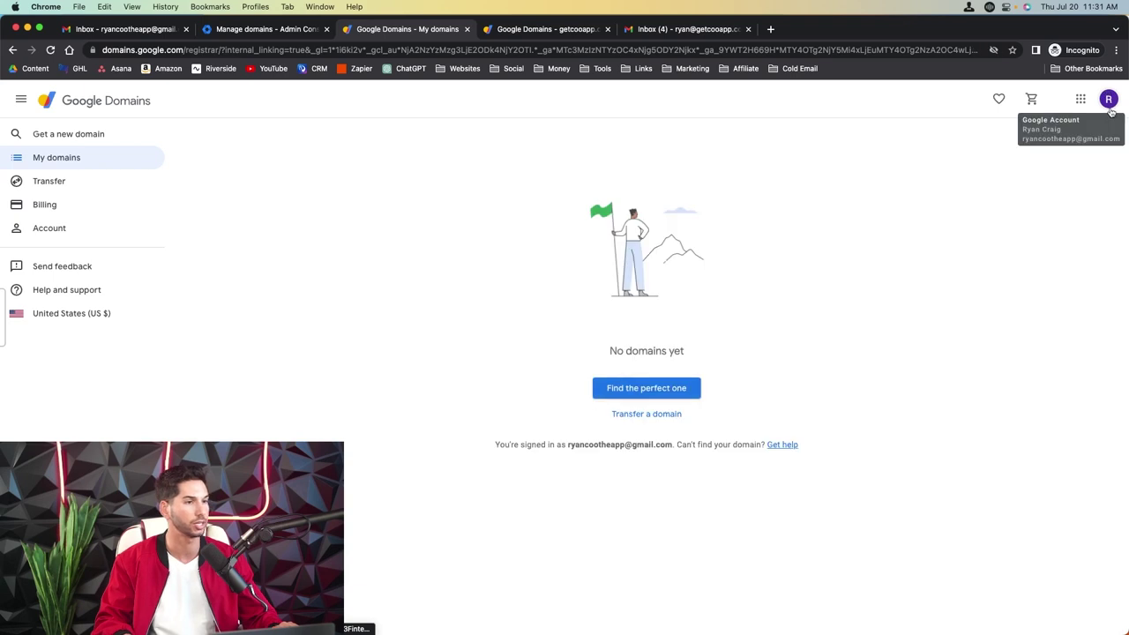
left_click(1109, 102)
left_click(978, 246)
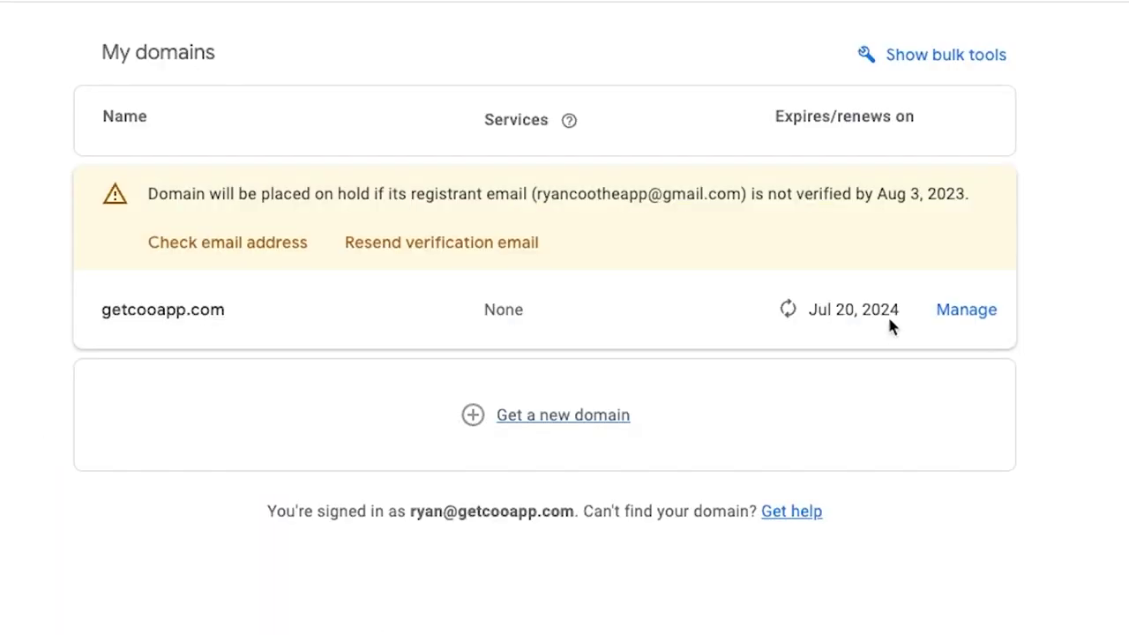
left_click(950, 318)
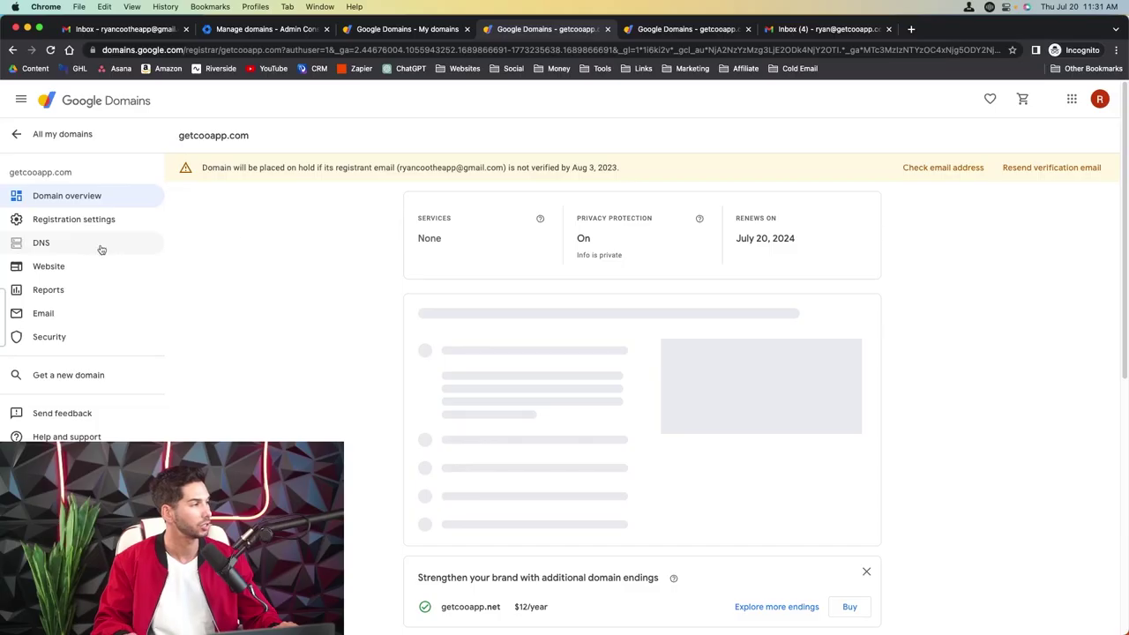
Step: Review getcooapp.com's Google Workspace MX, SPF and DKIM records, then return to Domain overview
left_click(85, 244)
scroll(256, 282, "down", 3)
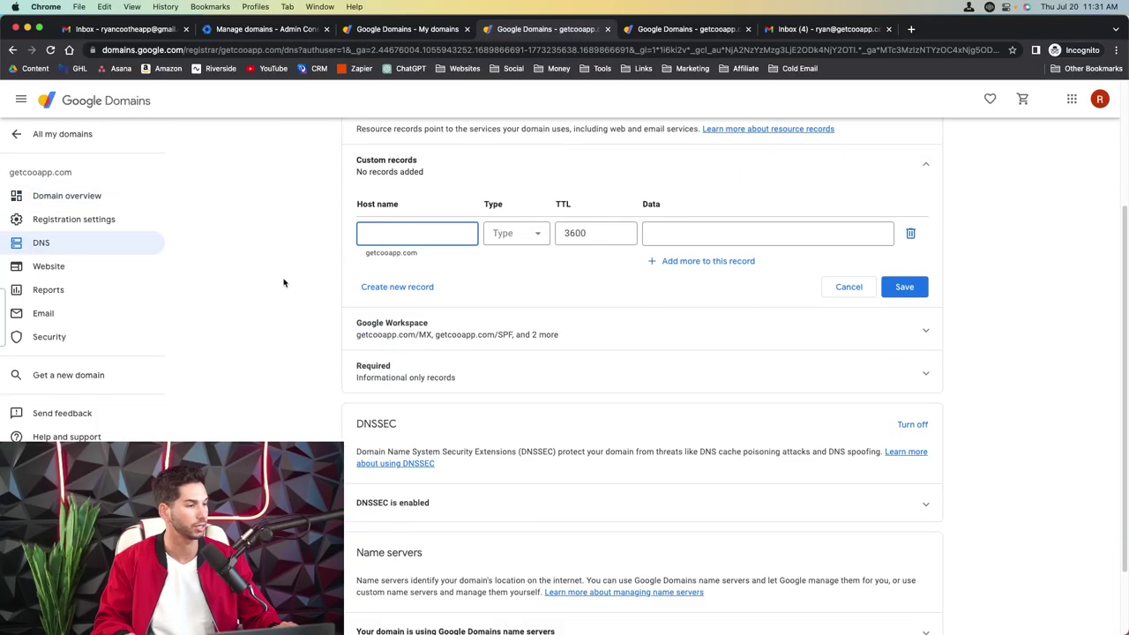
left_click(556, 332)
scroll(403, 283, "down", 3)
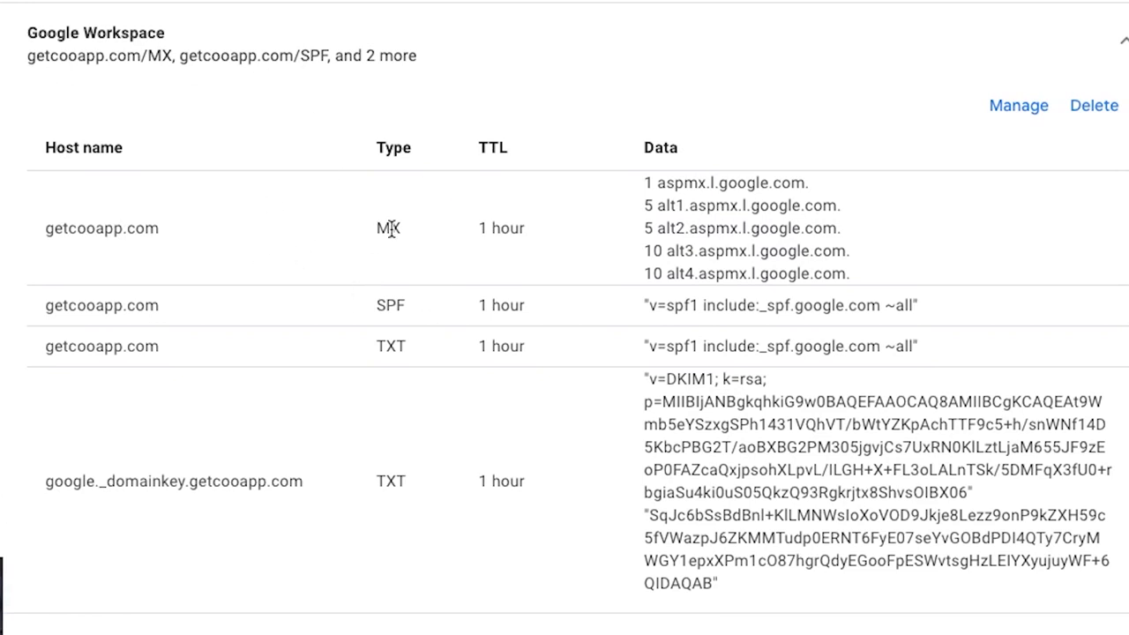
double_click(388, 227)
double_click(390, 305)
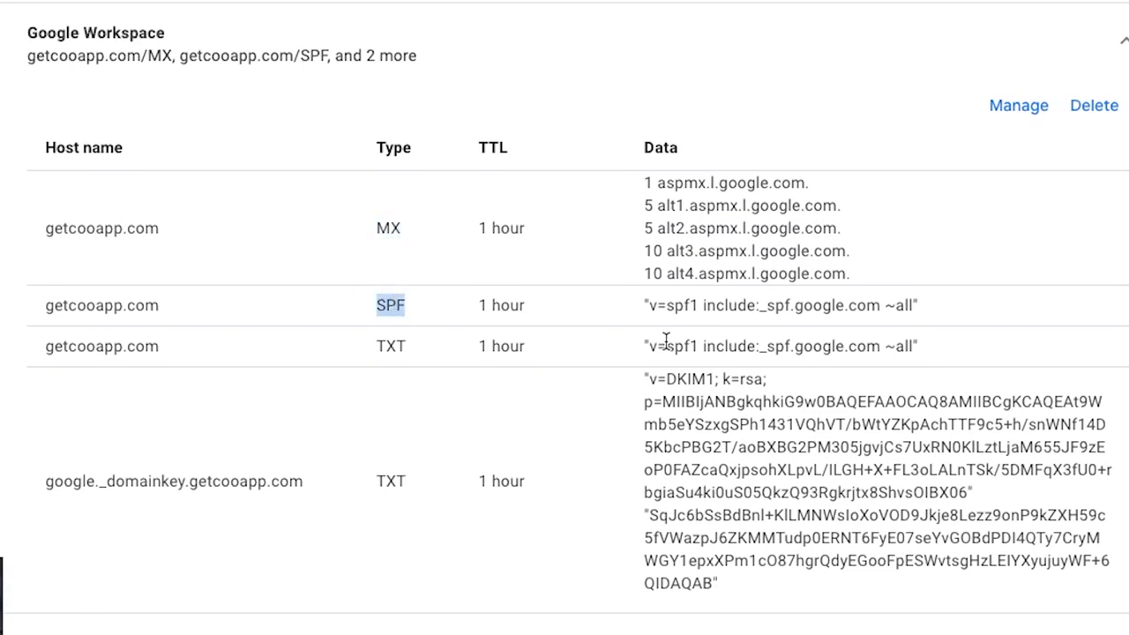
double_click(692, 375)
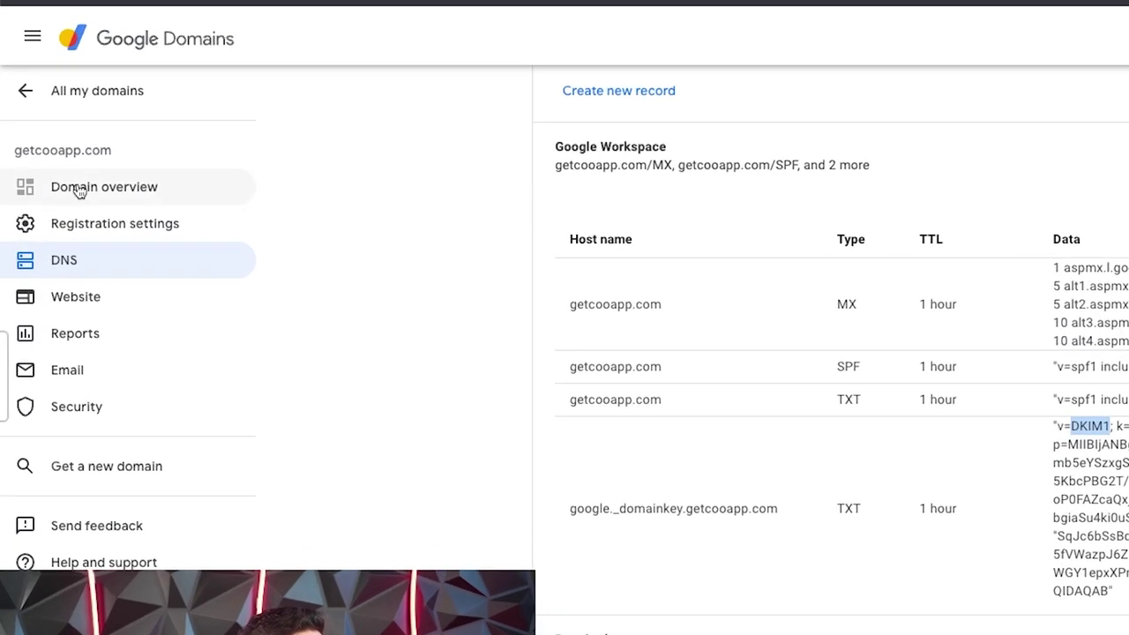
left_click(79, 189)
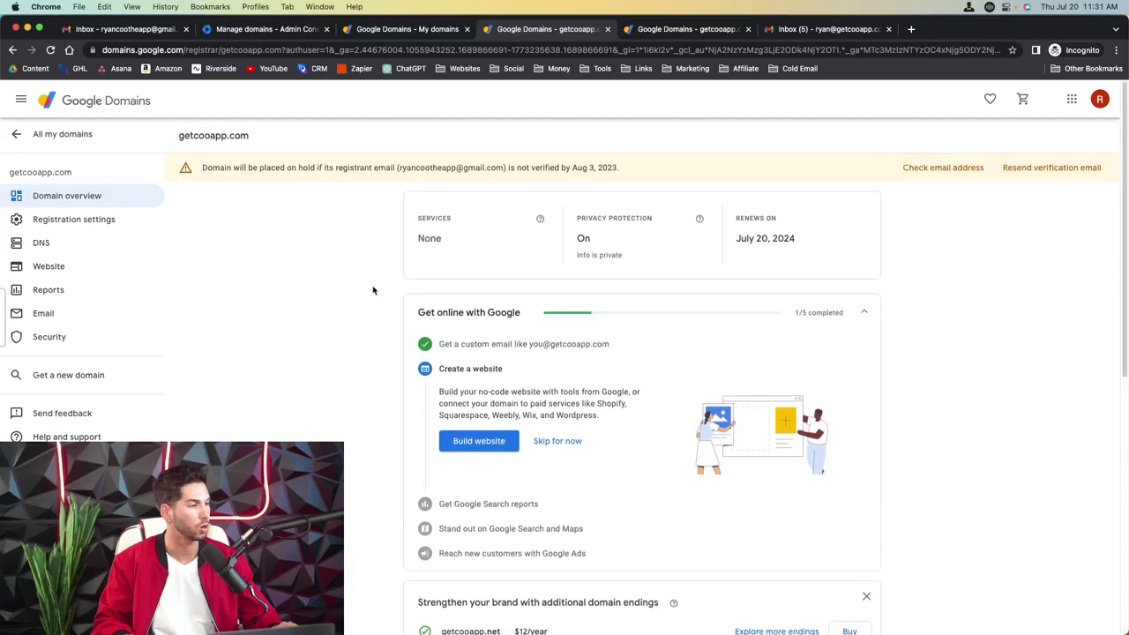
left_click(59, 268)
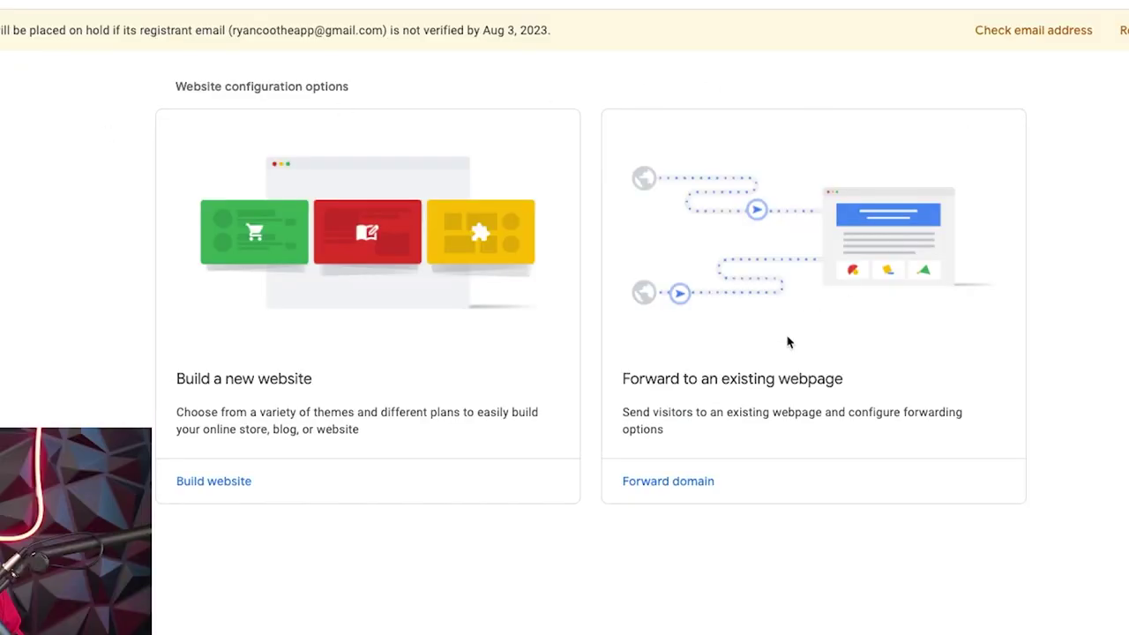
left_click(680, 481)
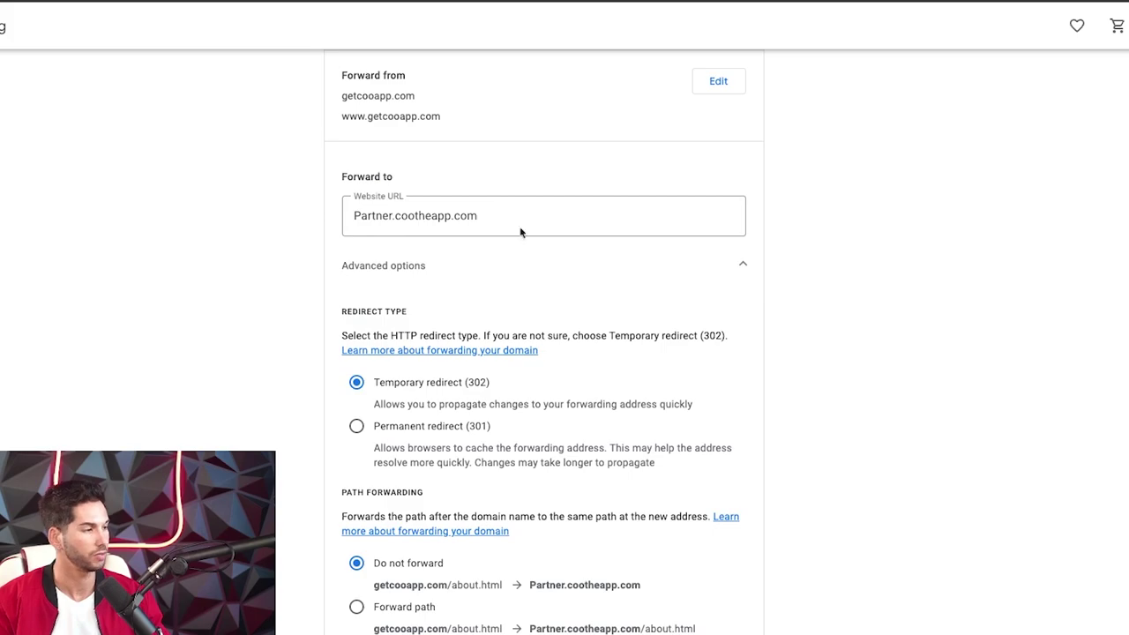
scroll(197, 299, "down", 4)
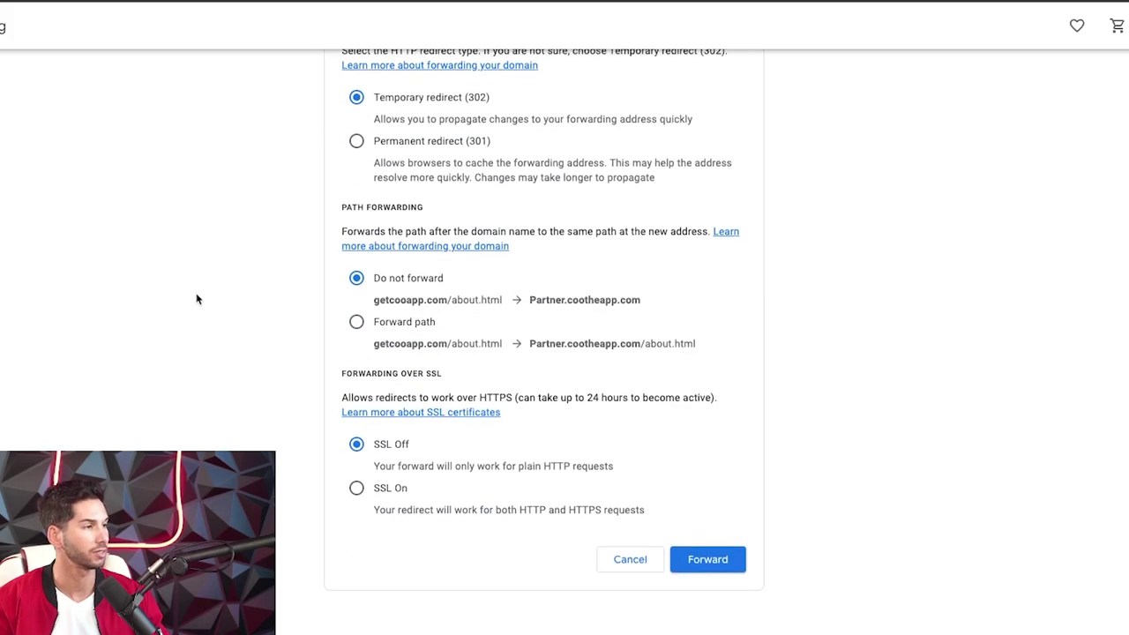
scroll(277, 240, "up", 1)
left_click(356, 239)
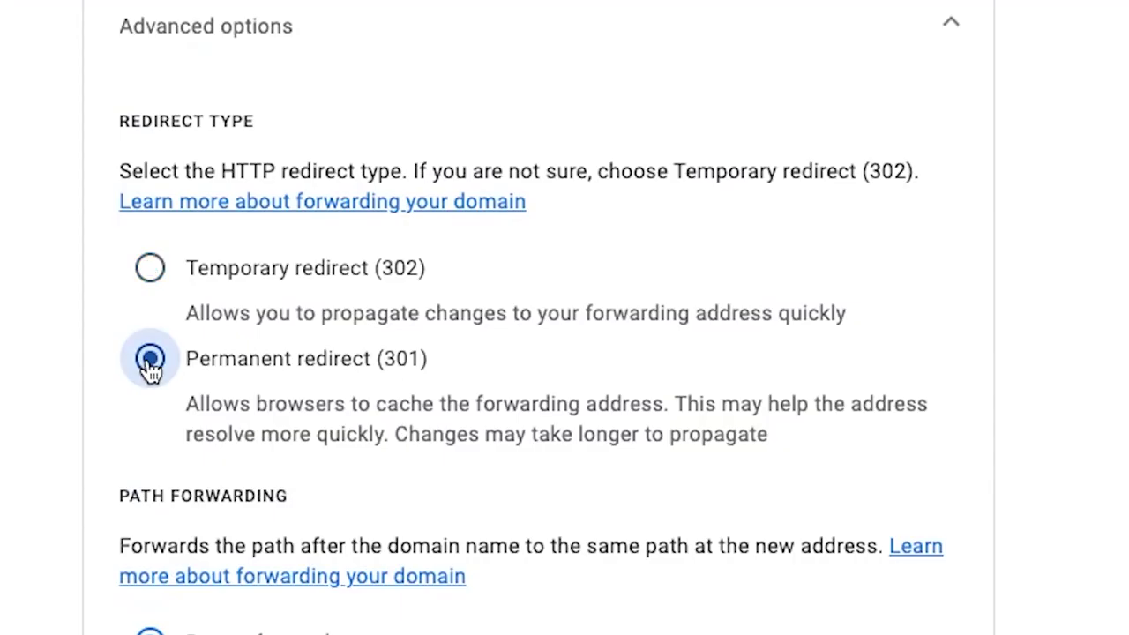
scroll(217, 307, "down", 4)
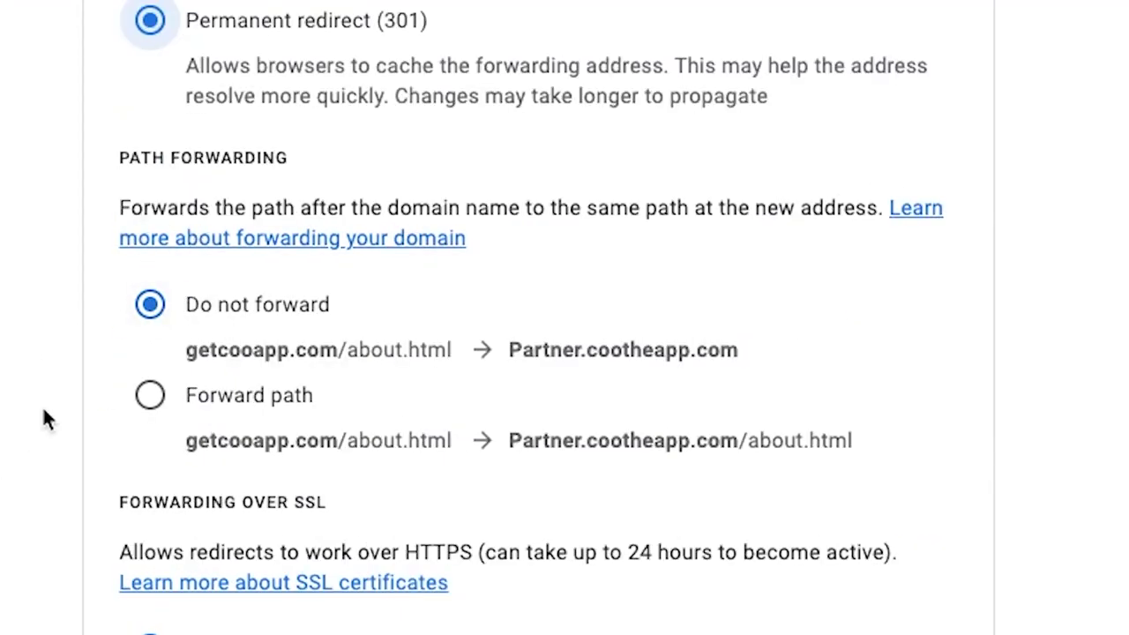
scroll(104, 384, "down", 4)
left_click(148, 388)
left_click(874, 506)
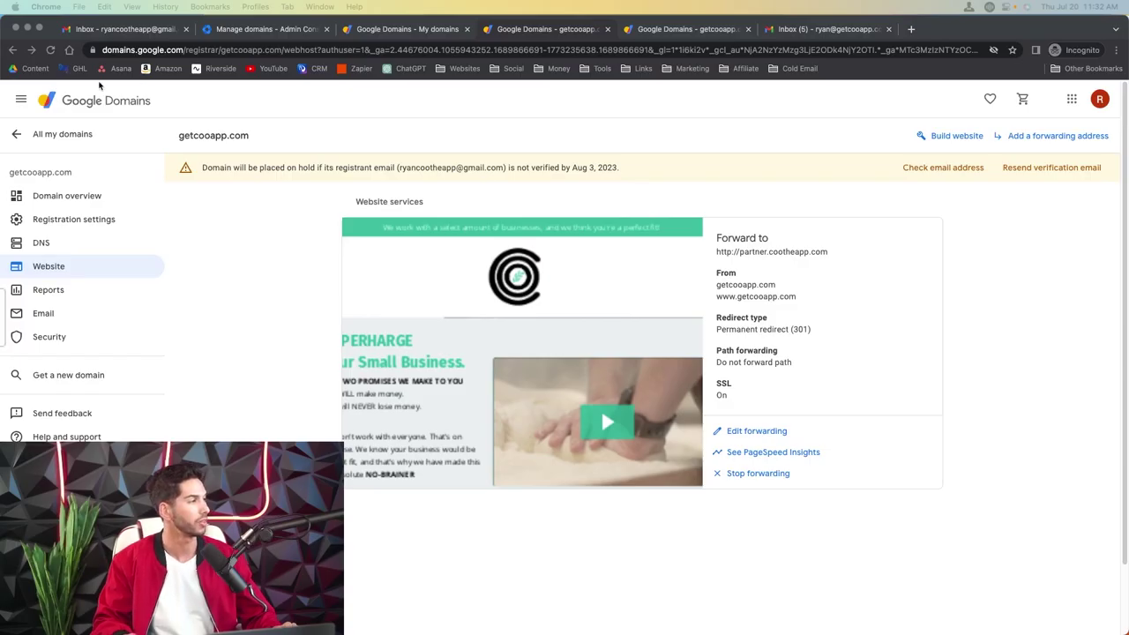
left_click(36, 134)
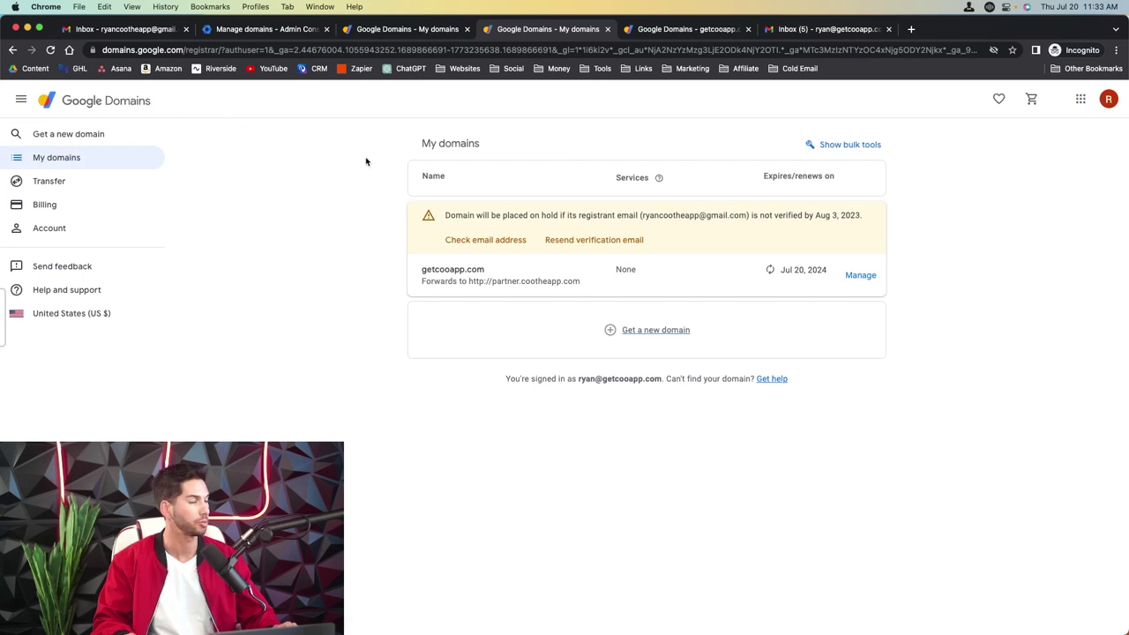
Step: Search for getcootheapp and buy getcootheapp.com through the cart
left_click(62, 134)
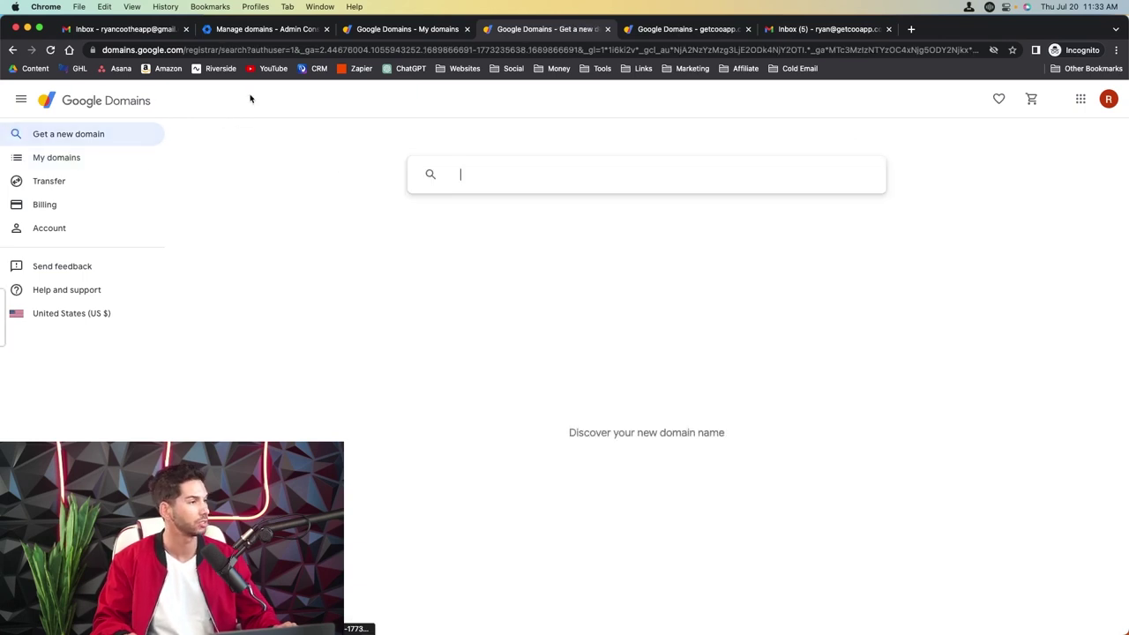
left_click(474, 167)
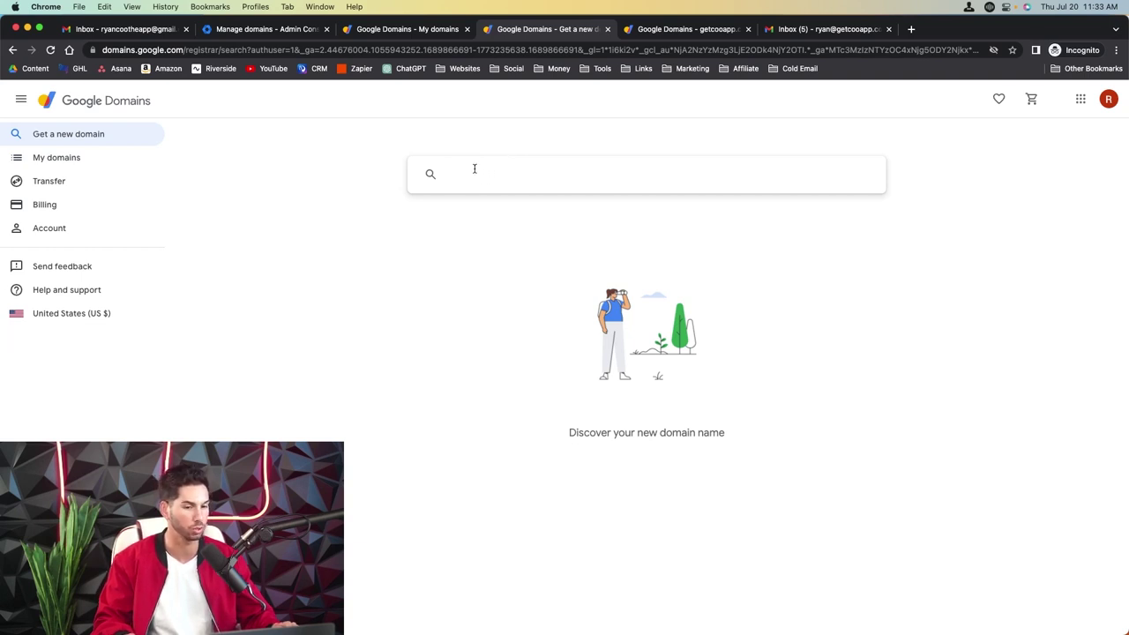
type("getcootheapp")
key("Return")
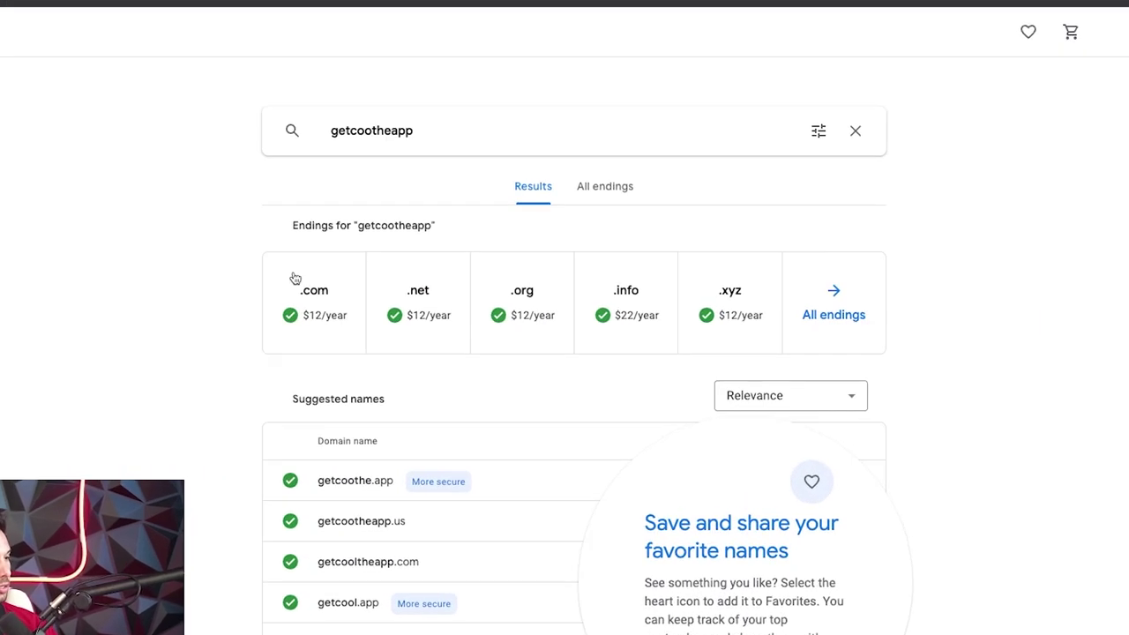
left_click(442, 295)
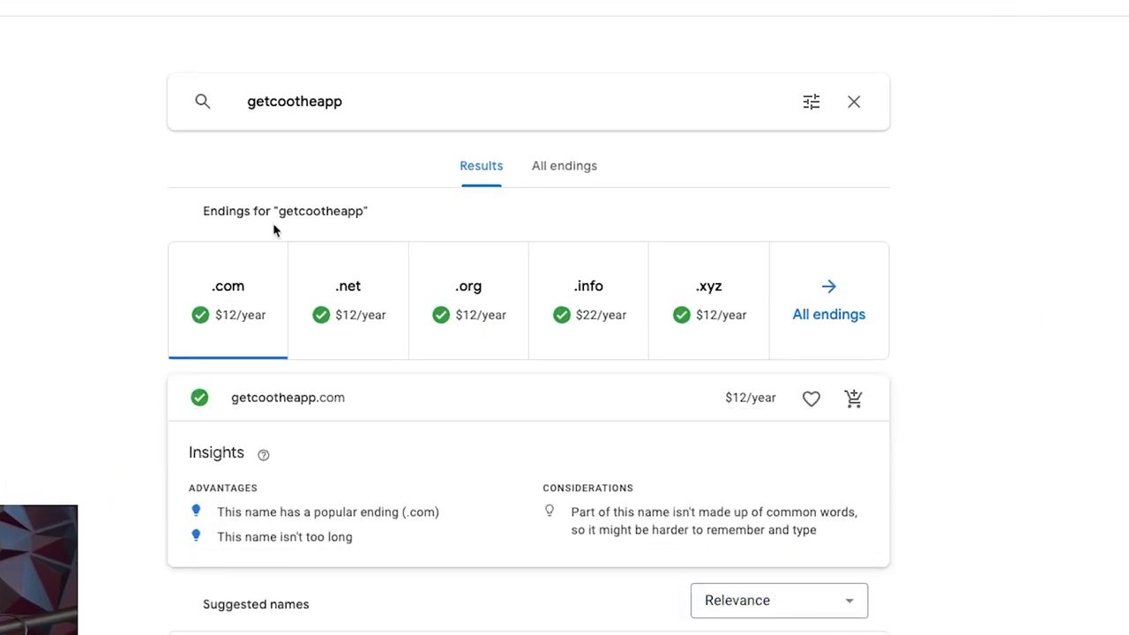
left_click(852, 403)
left_click(852, 402)
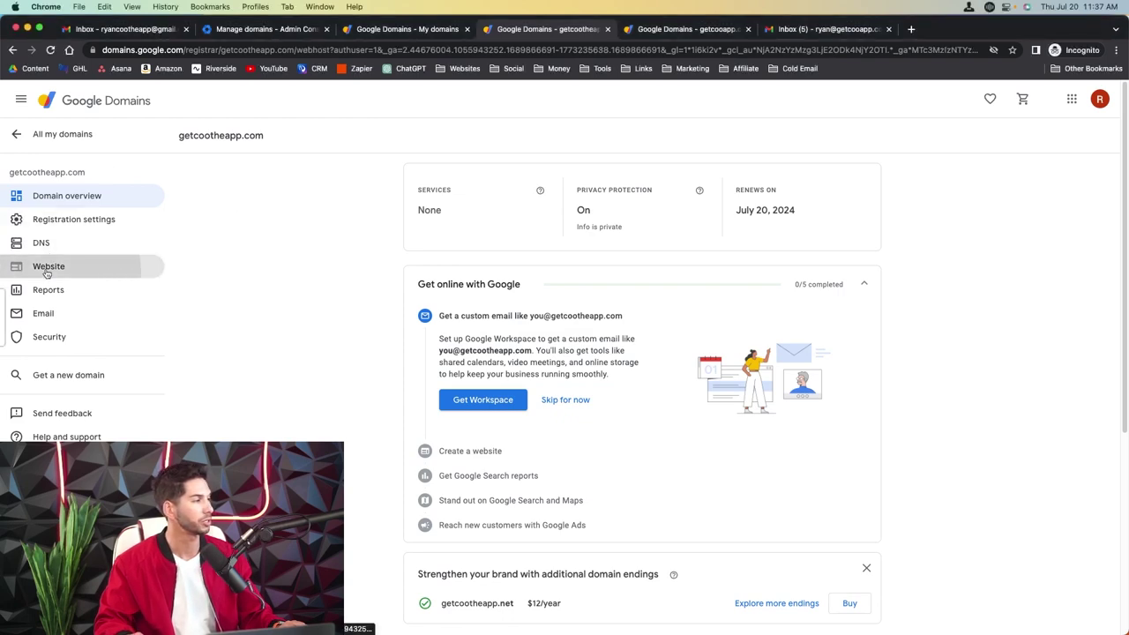
left_click(46, 266)
left_click(701, 450)
left_click(585, 401)
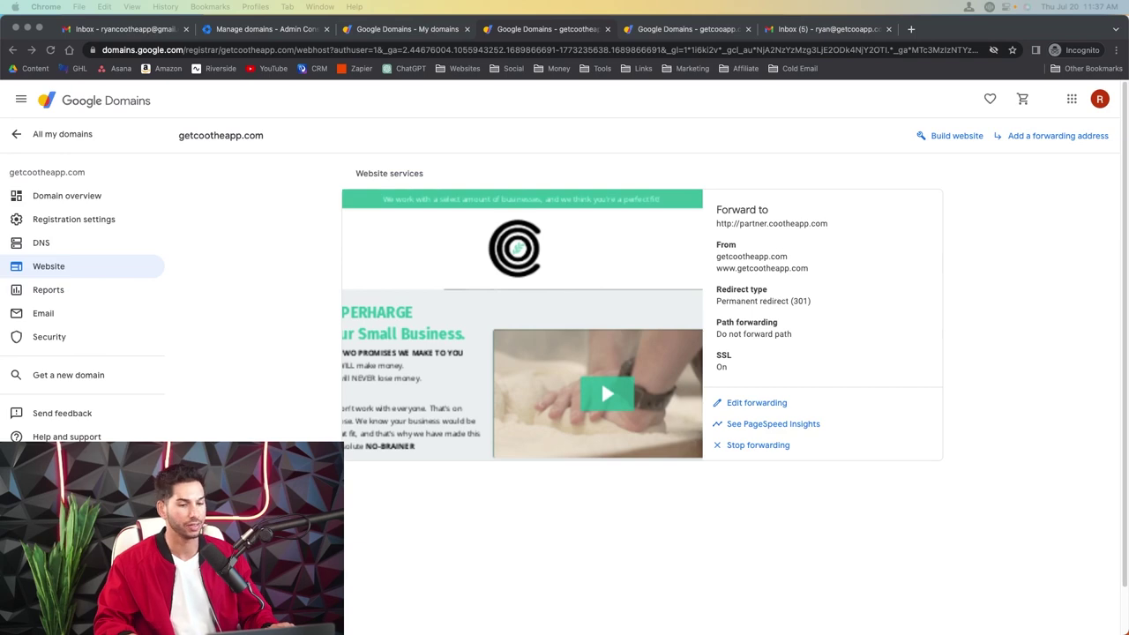
Step: Add getcootheapp.com as a secondary domain in the Admin console and start its verification
left_click(255, 29)
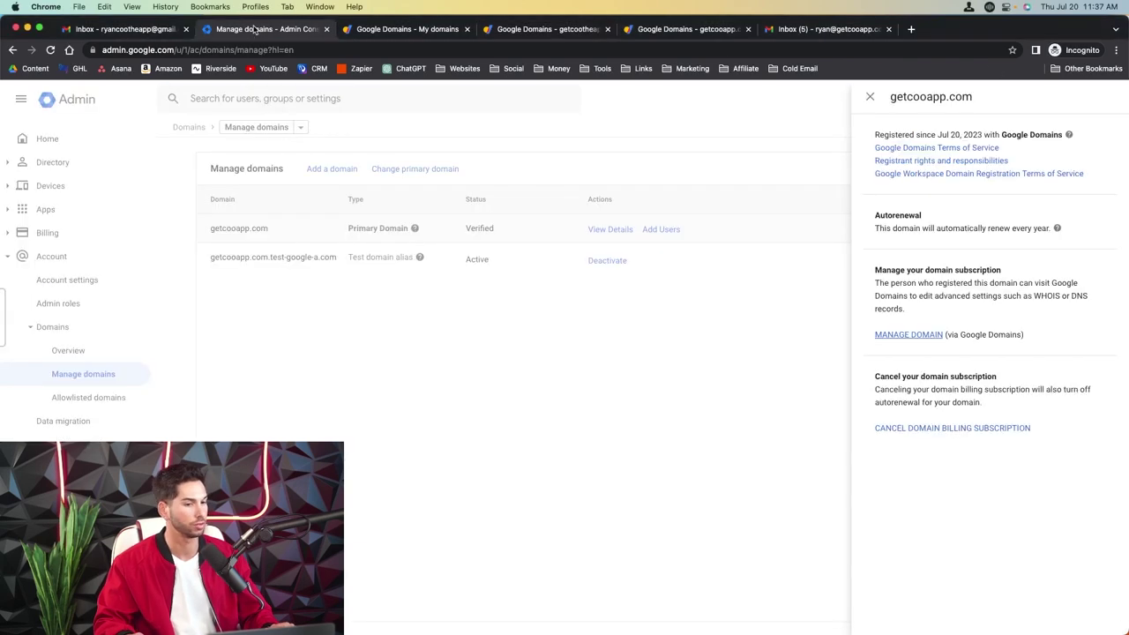
left_click(485, 424)
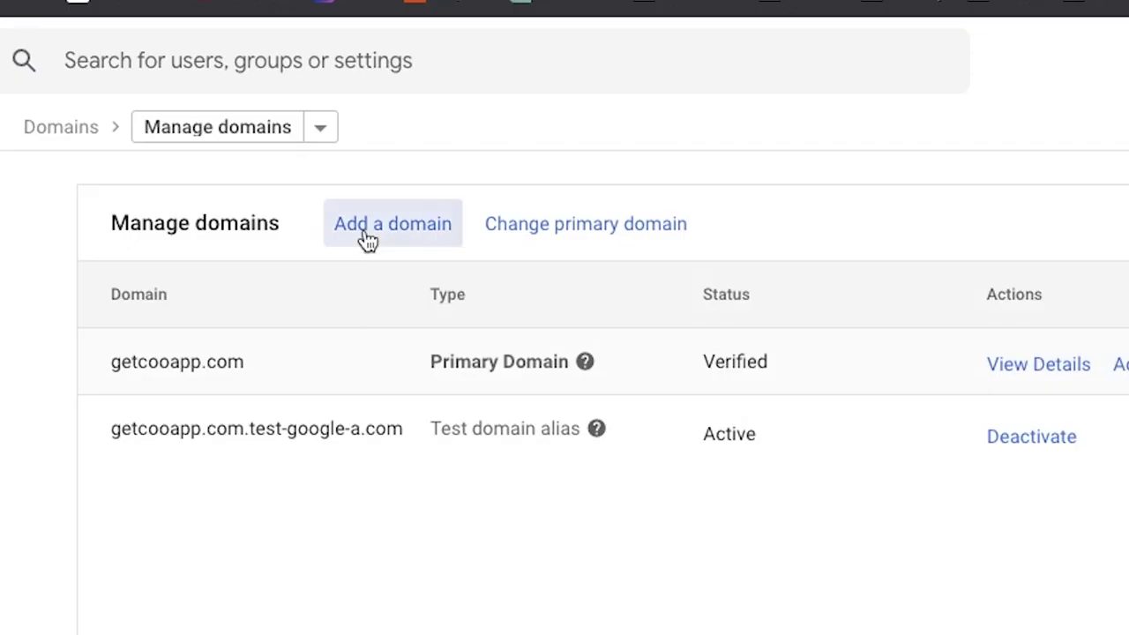
left_click(319, 171)
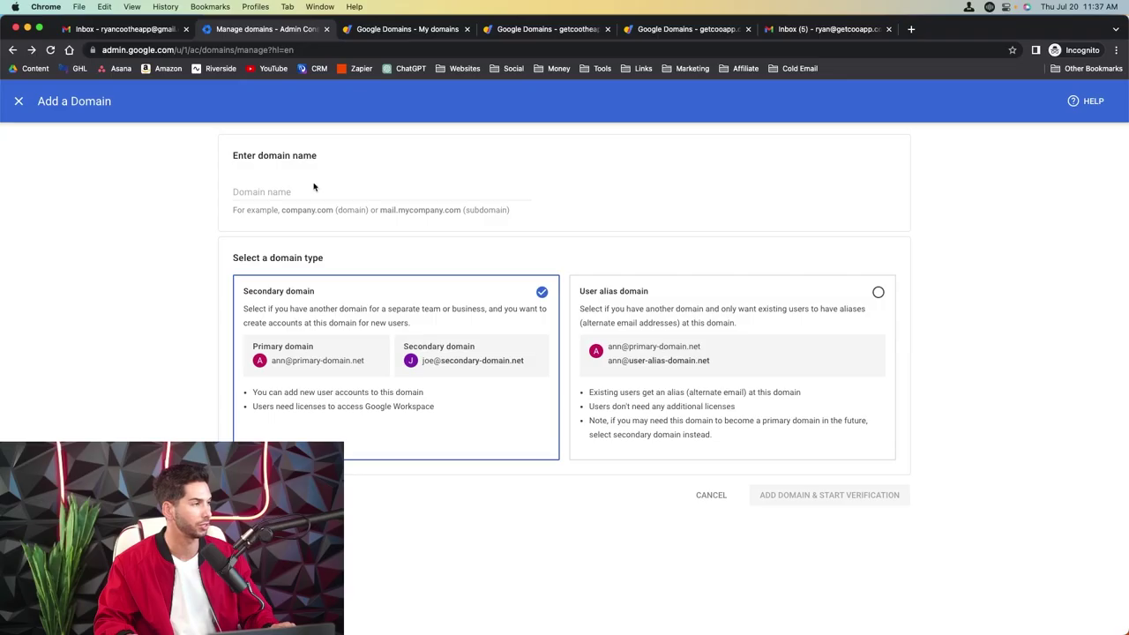
left_click(293, 284)
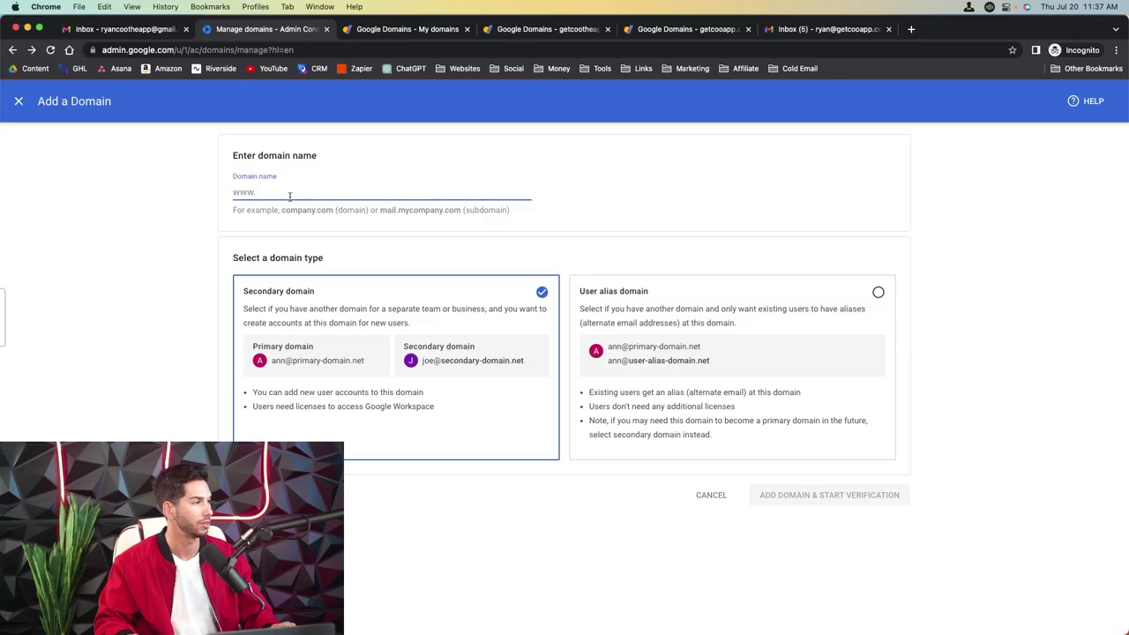
left_click(401, 30)
left_click(466, 29)
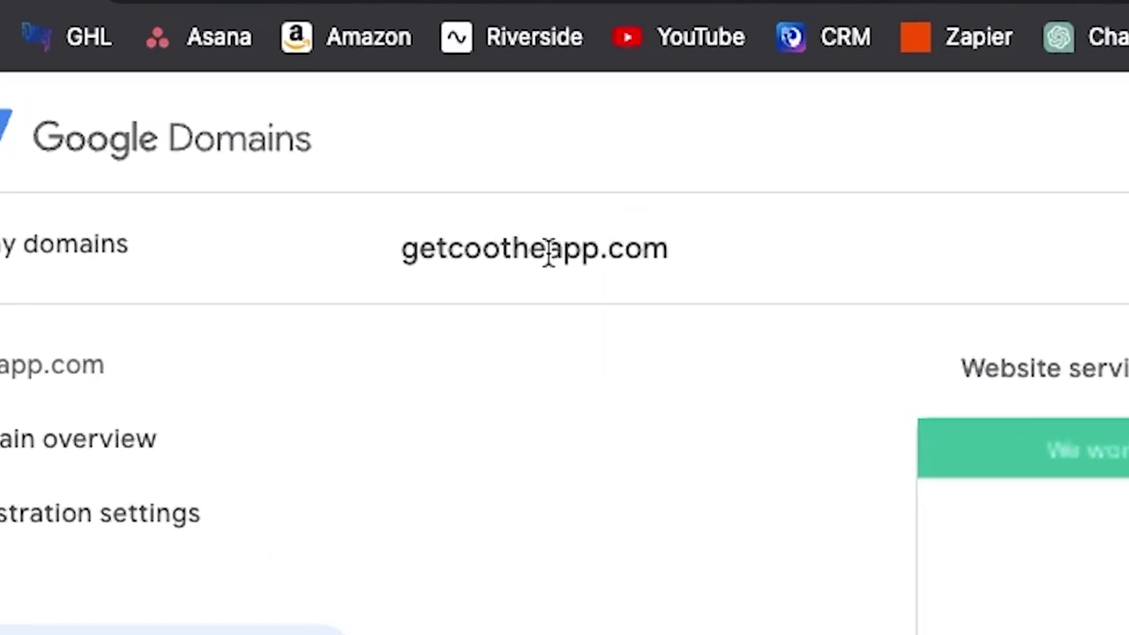
triple_click(547, 249)
type("getcootheapp.com")
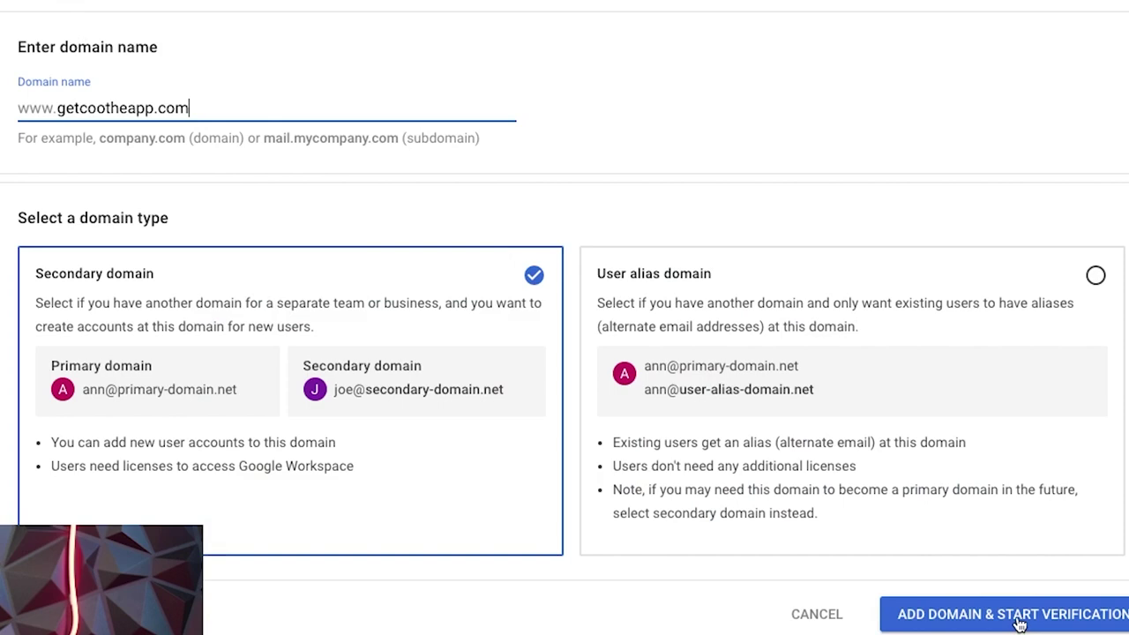
left_click(1018, 623)
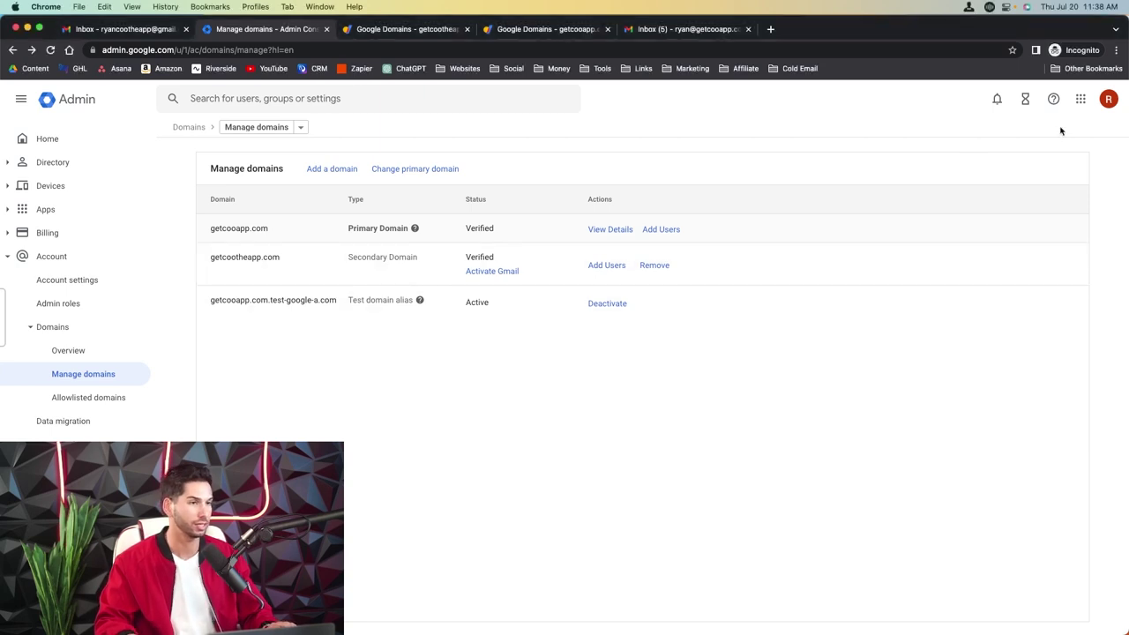
Step: Confirm the signed-in admin account and getcootheapp.com's Verified status
left_click(1105, 101)
triple_click(988, 180)
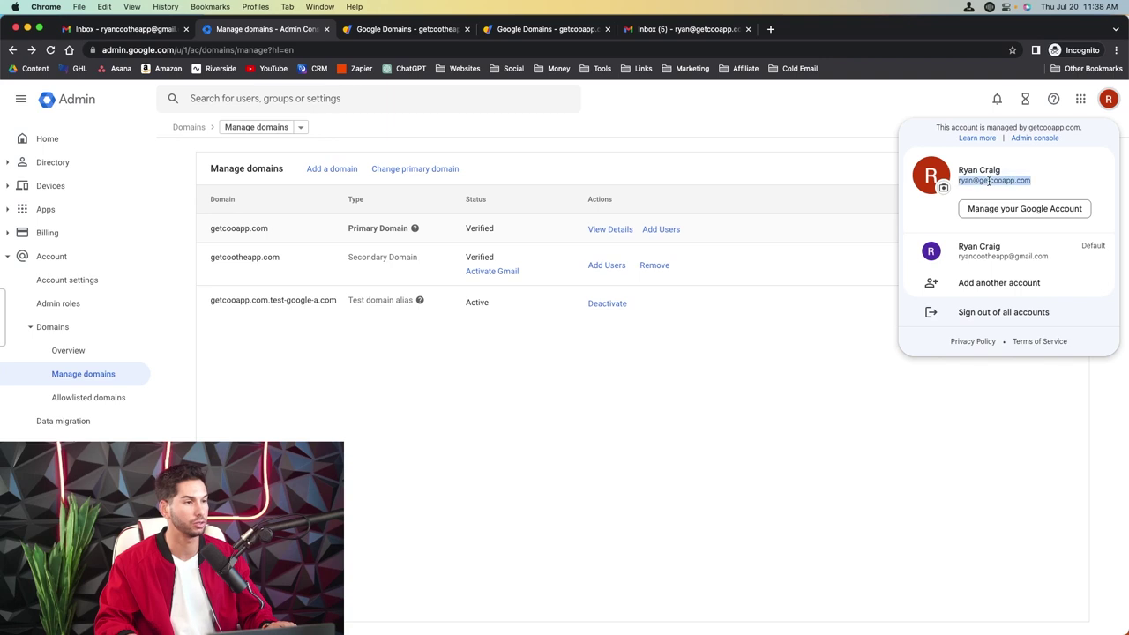
left_click(488, 372)
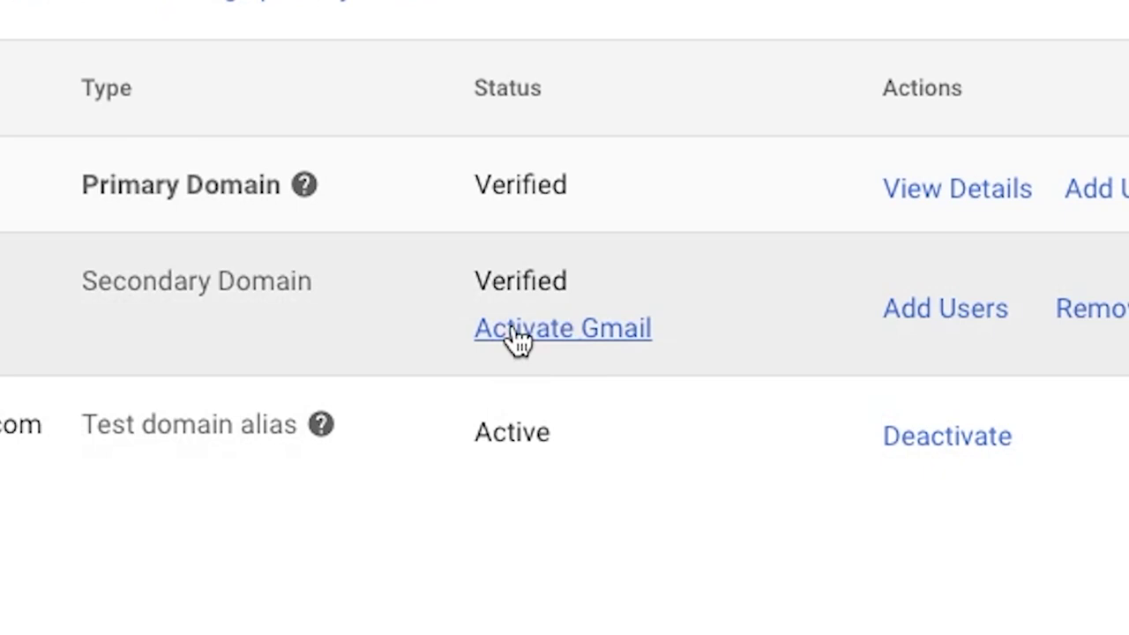
double_click(522, 281)
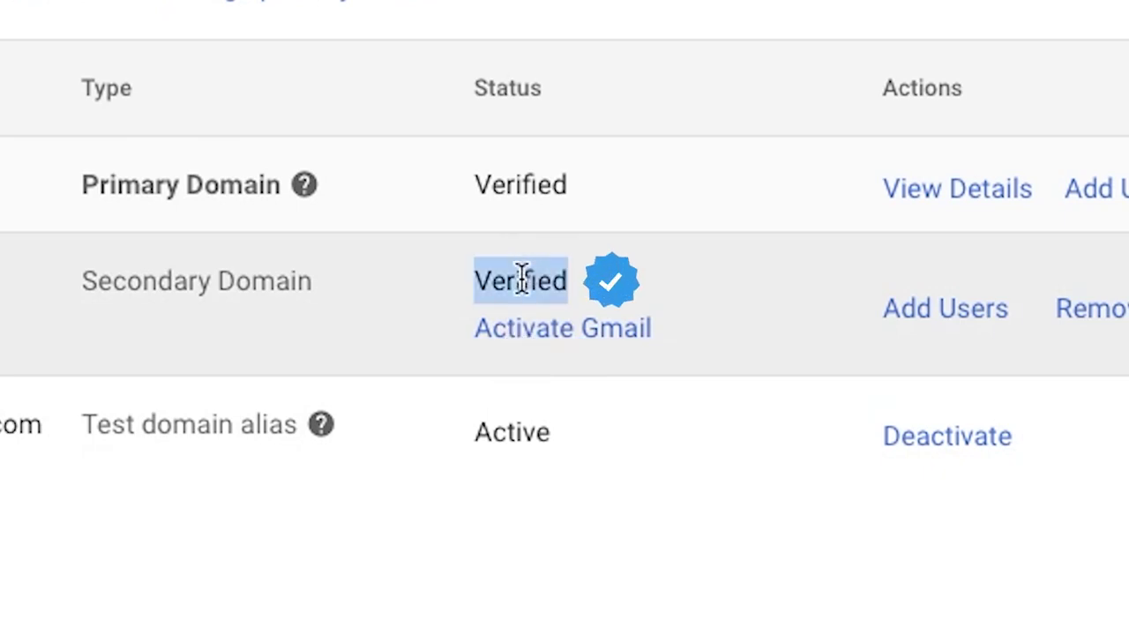
Step: Activate Gmail for getcootheapp.com via MX record setup, connecting it through Google Domains
left_click(531, 343)
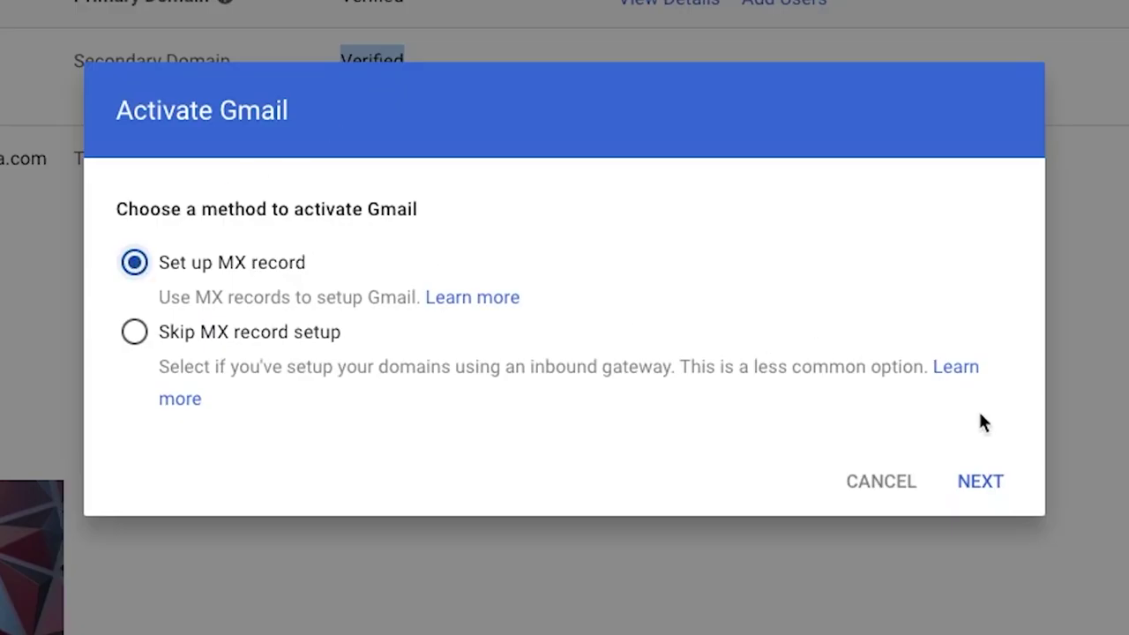
left_click(992, 483)
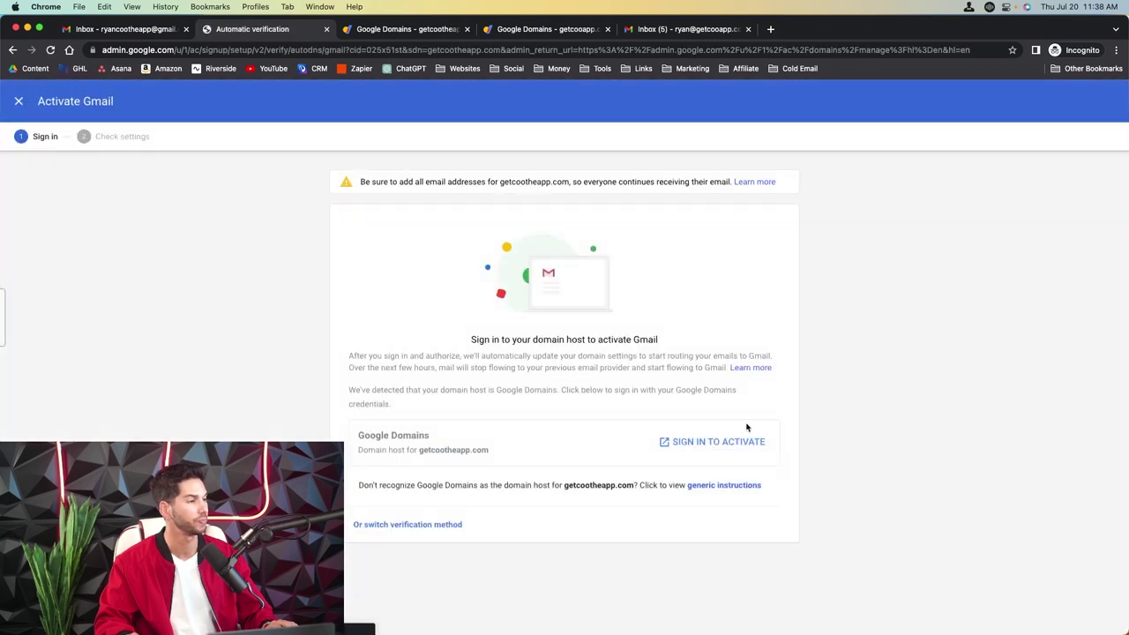
left_click(725, 442)
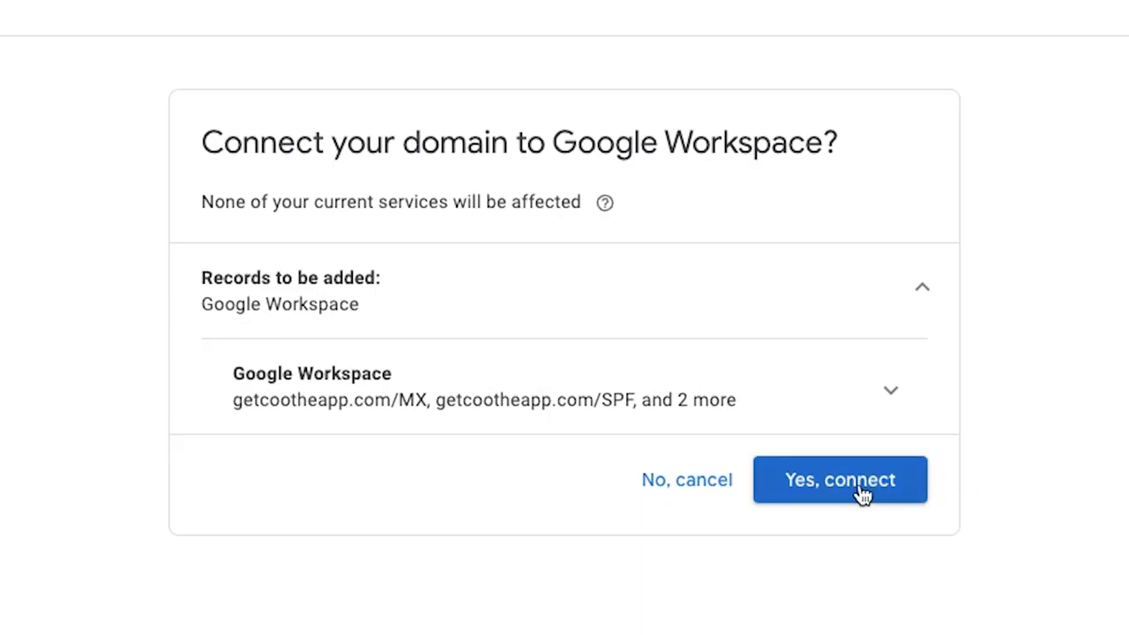
left_click(861, 492)
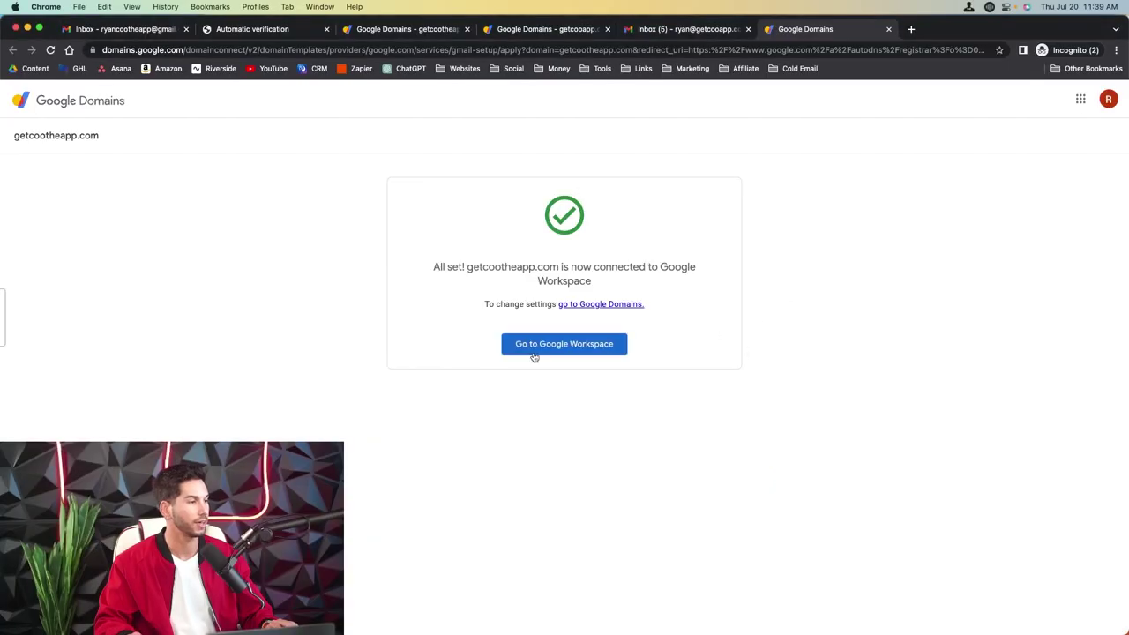
left_click(532, 349)
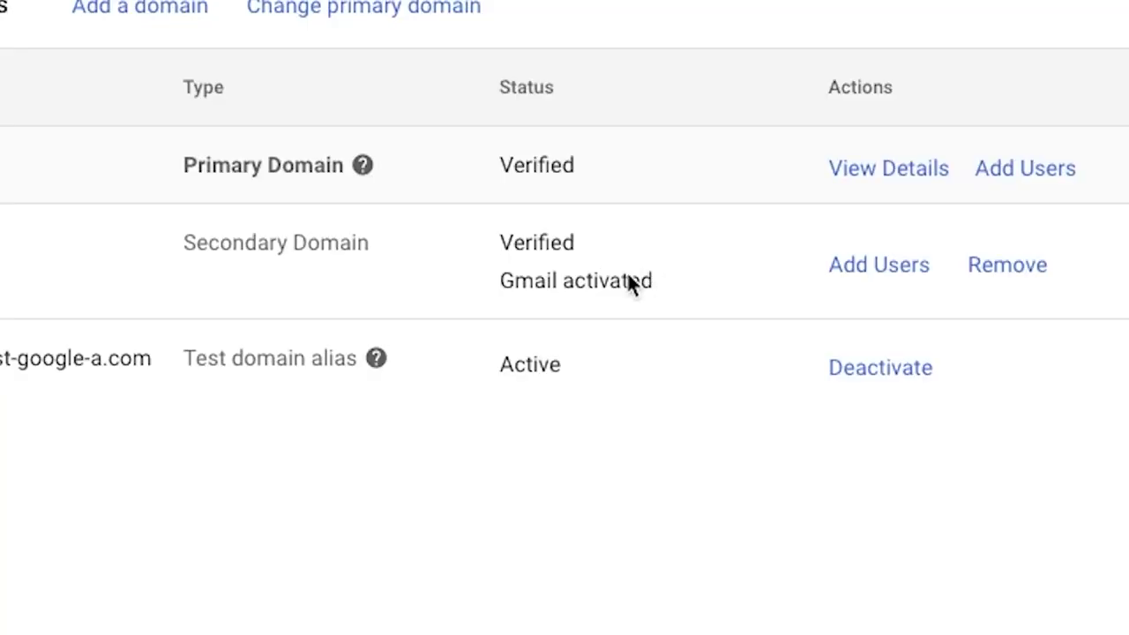
triple_click(525, 272)
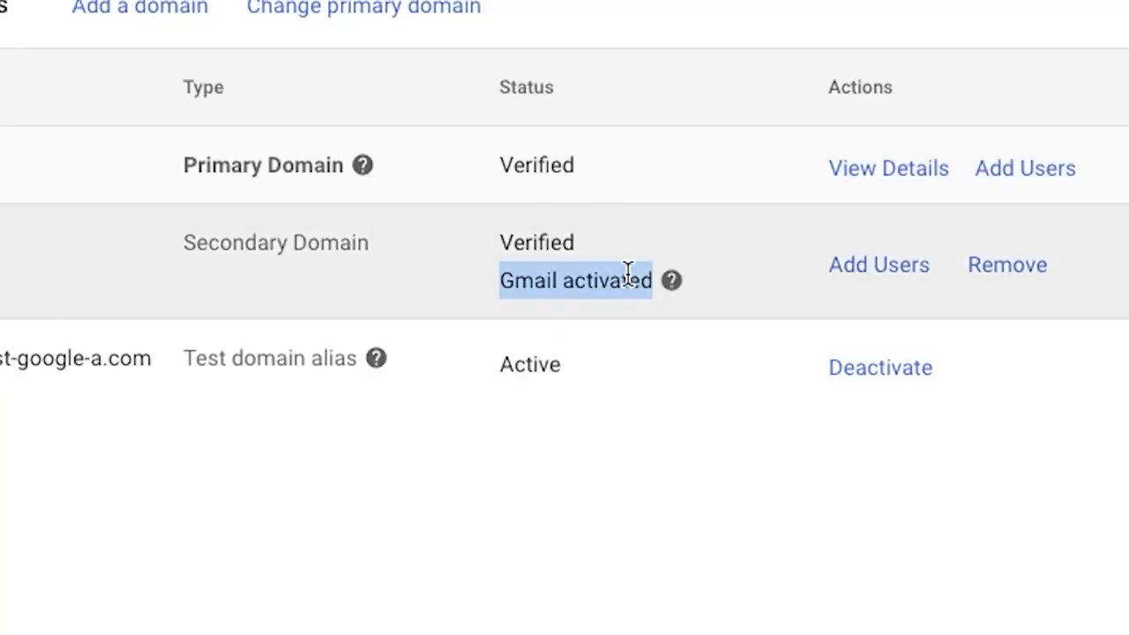
left_click(553, 384)
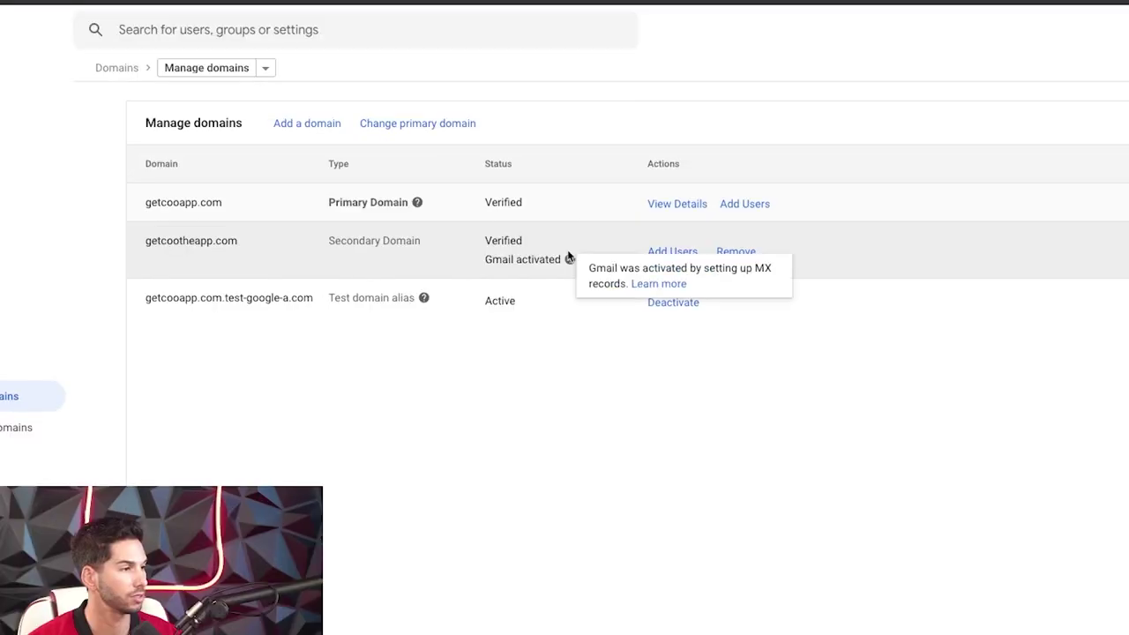
Step: Add a new user with the user's name and a getcootheapp.com primary email, then return to Users
left_click(606, 265)
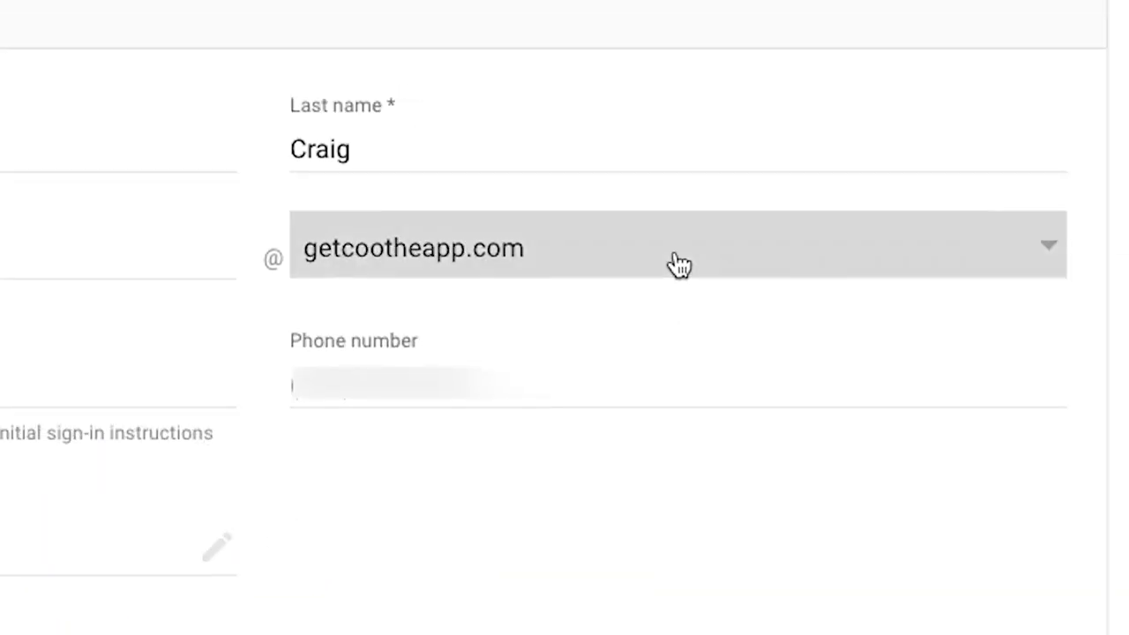
left_click(675, 264)
left_click(665, 265)
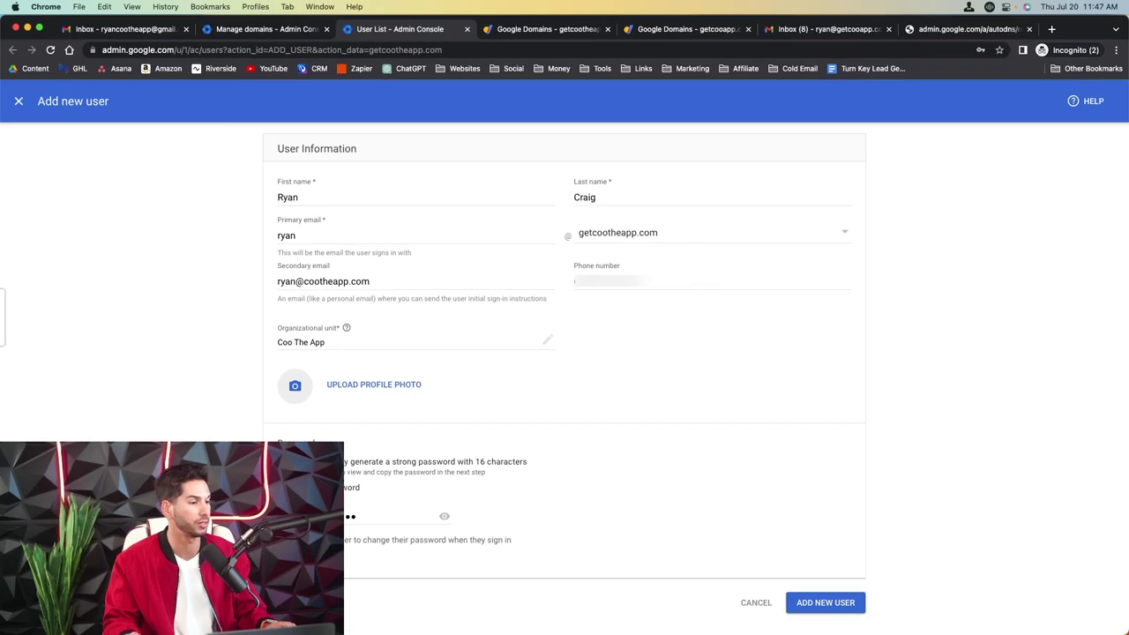
left_click(829, 597)
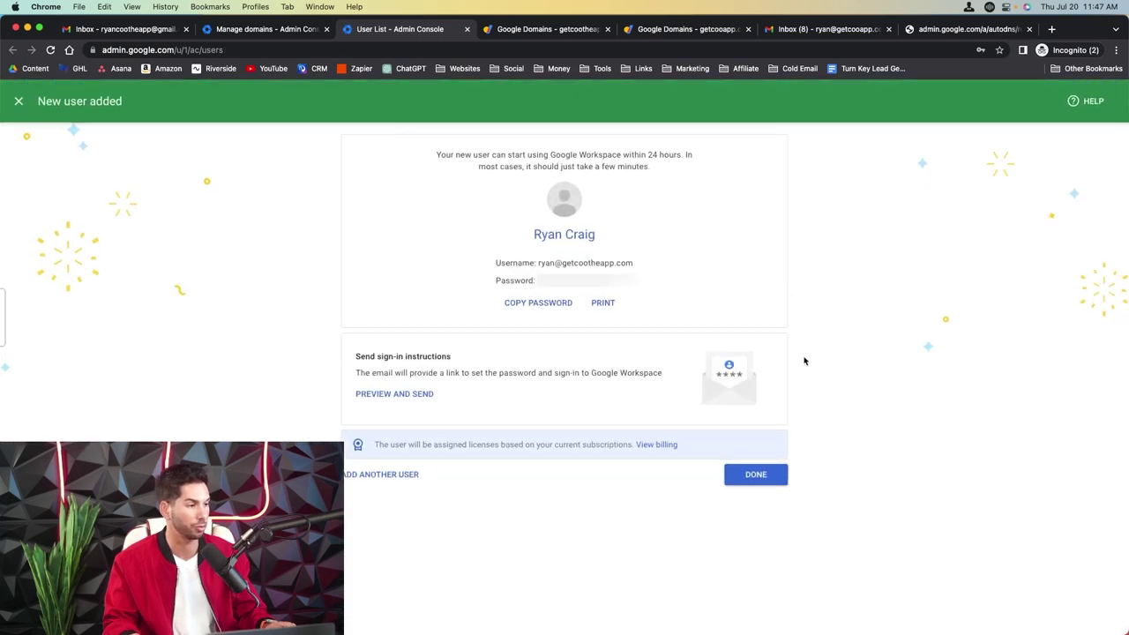
left_click(754, 475)
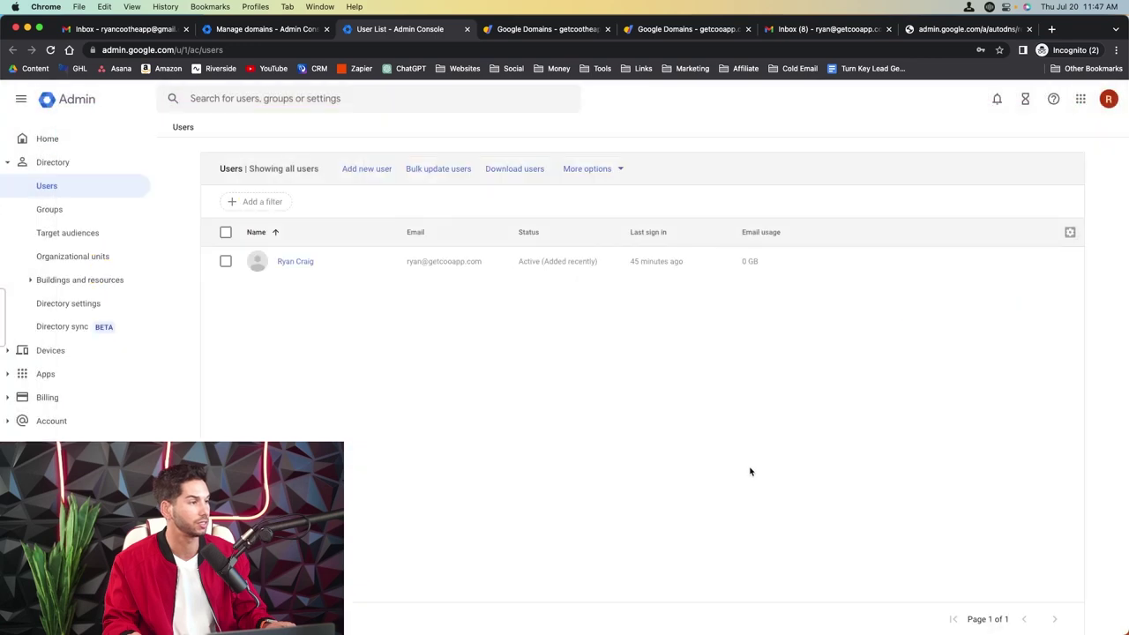
Step: Reload the Admin console Users list twice so the newly added user appears
left_click(58, 54)
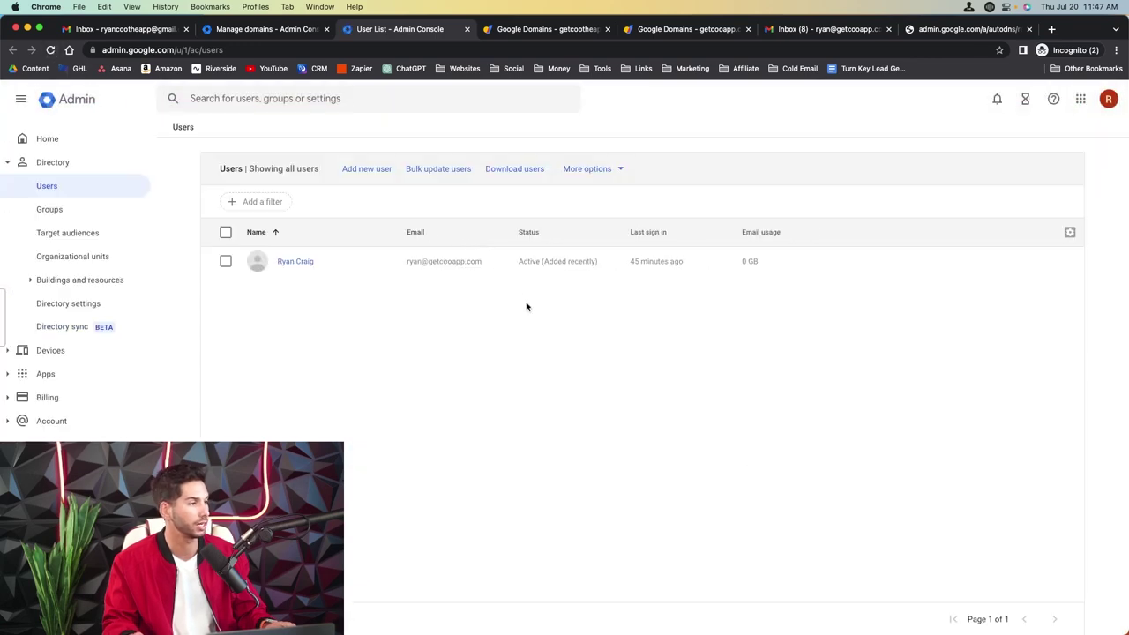
left_click(51, 50)
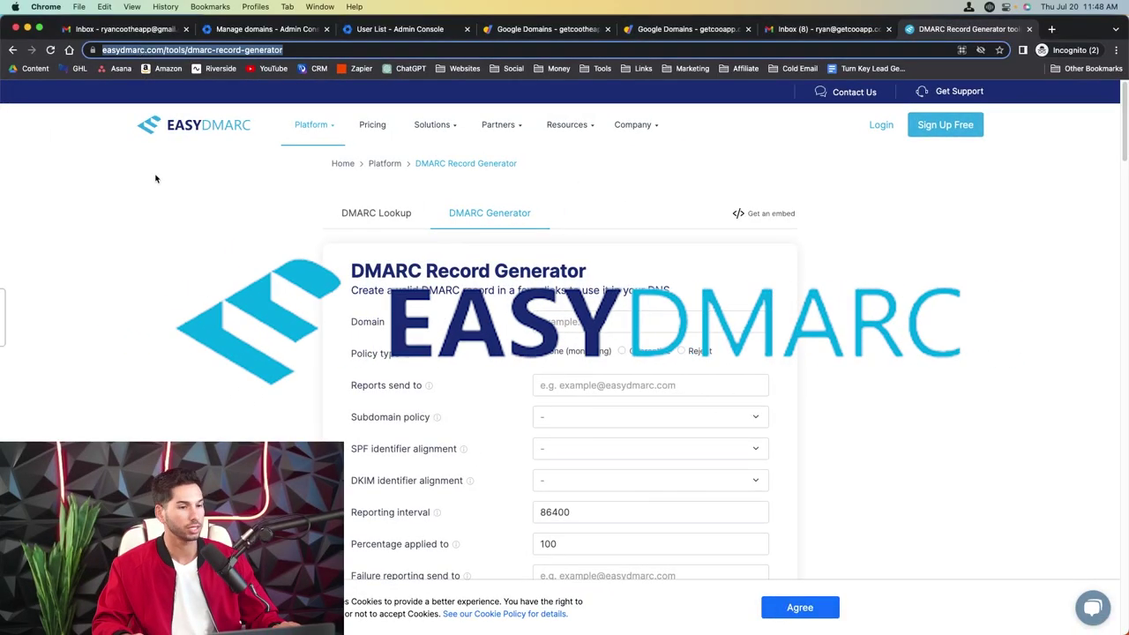
Step: Generate the getcooapp.com DMARC record with policy none and relaxed SPF/DKIM alignment
left_click(222, 251)
scroll(256, 282, "down", 2)
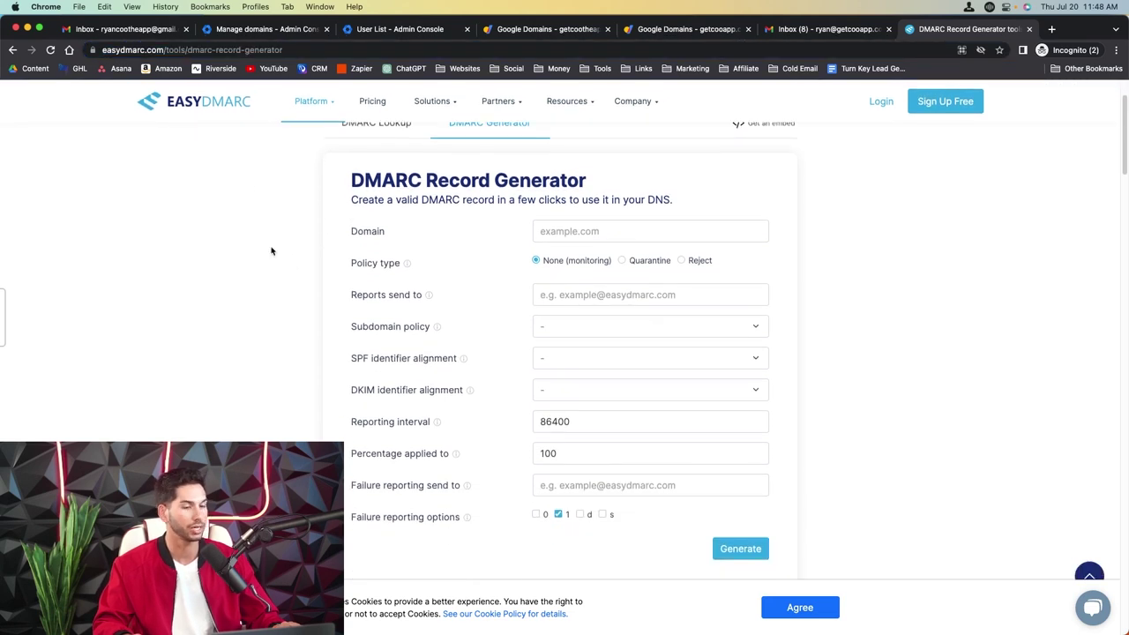
scroll(272, 248, "down", 1)
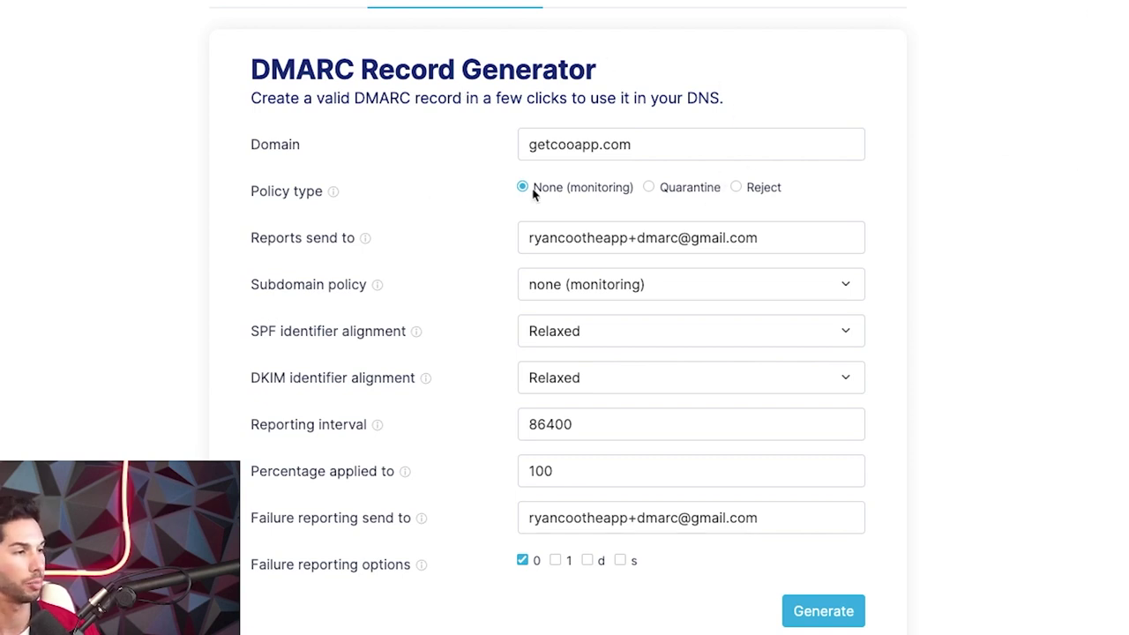
left_click_drag(567, 241, 1005, 250)
left_click(1008, 251)
left_click_drag(628, 238, 677, 239)
left_click(968, 266)
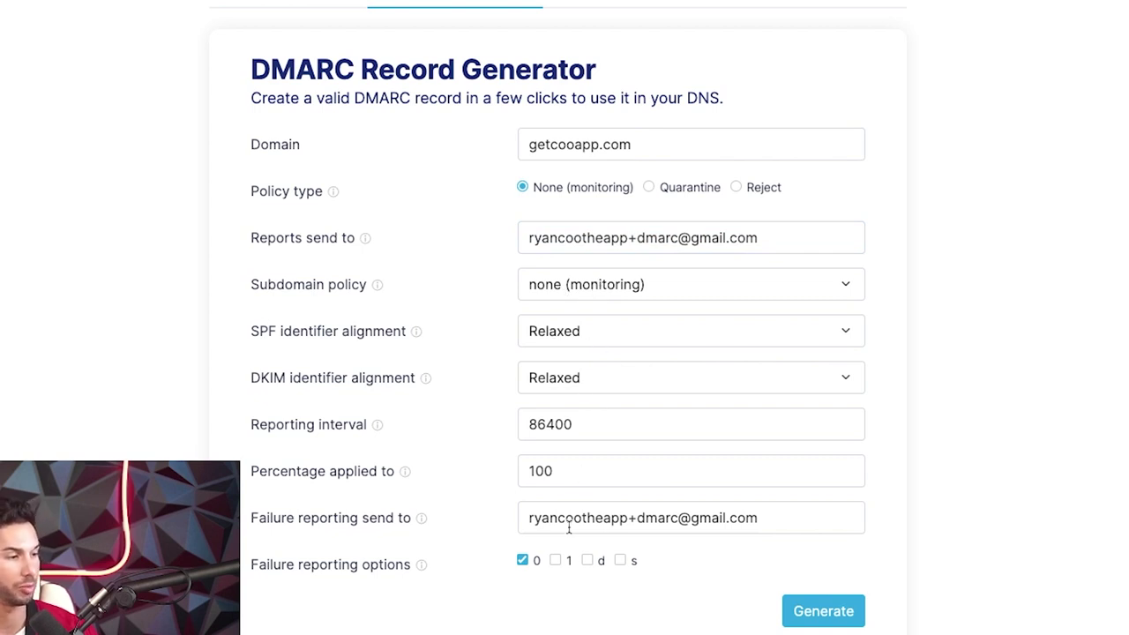
mouse_move(520, 564)
left_click(816, 610)
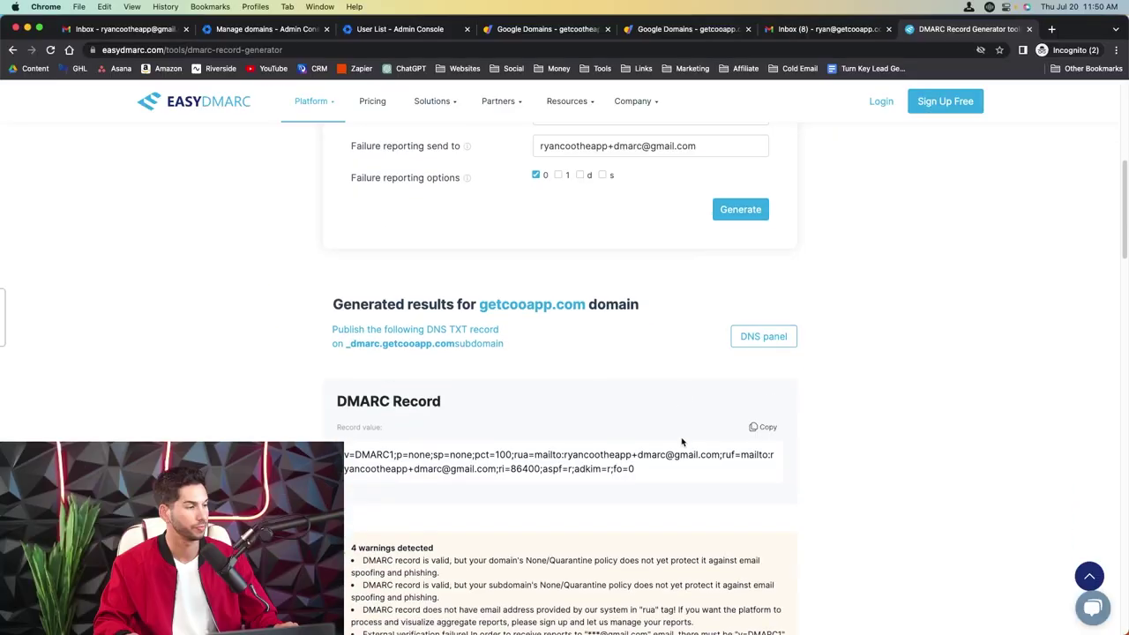
scroll(682, 441, "down", 3)
scroll(650, 429, "up", 1)
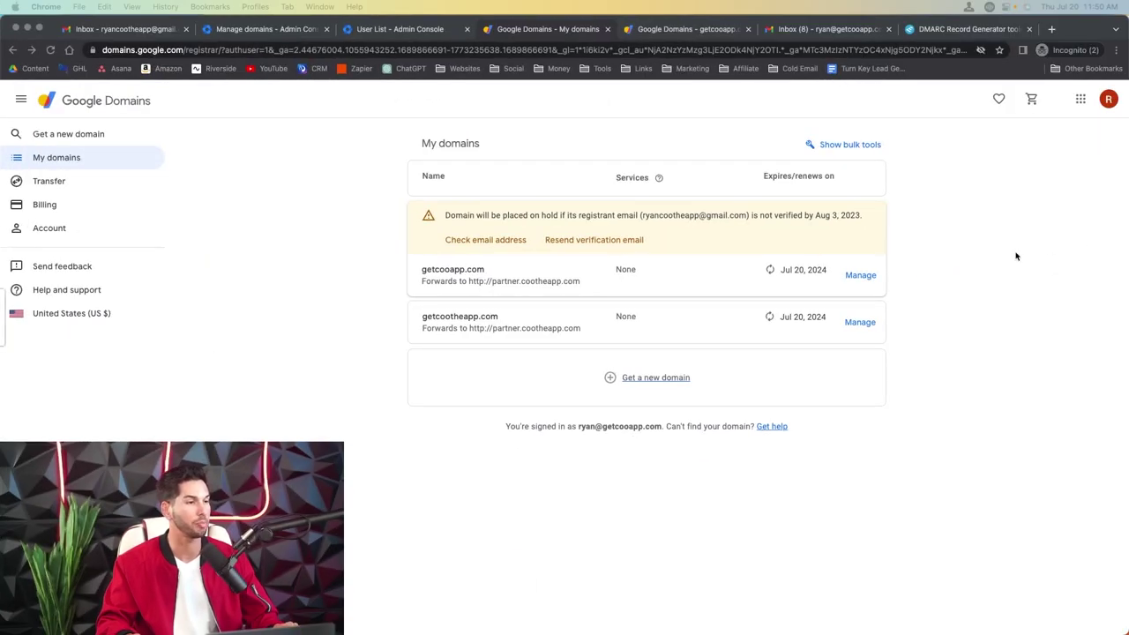
Step: Open getcooapp.com's DNS settings and start a new TXT custom record
left_click(1015, 255)
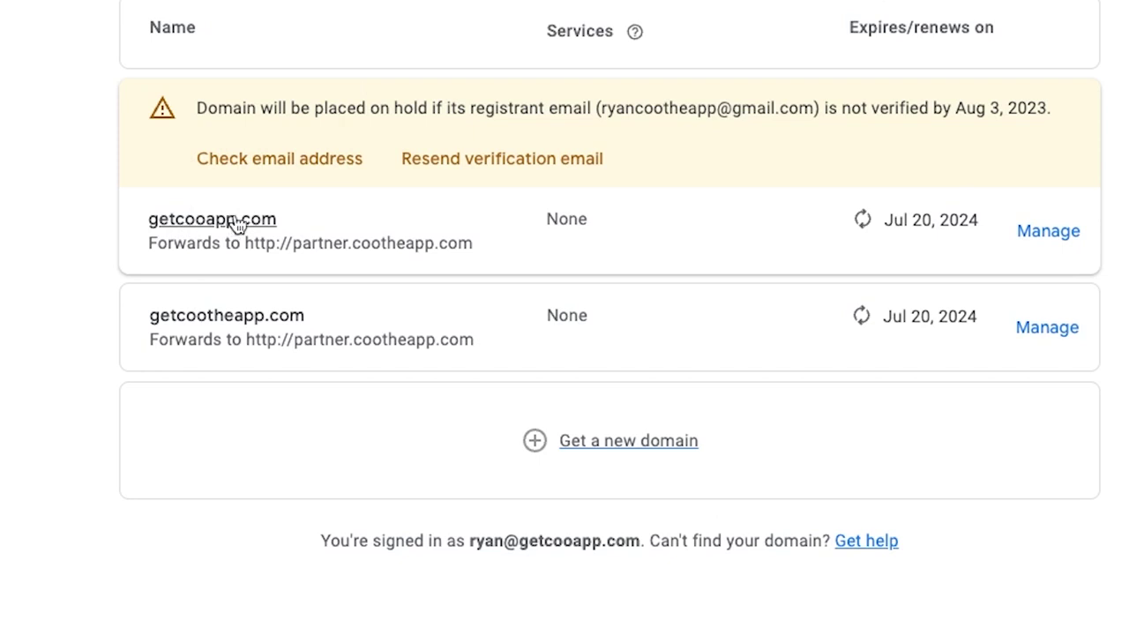
left_click(1047, 230)
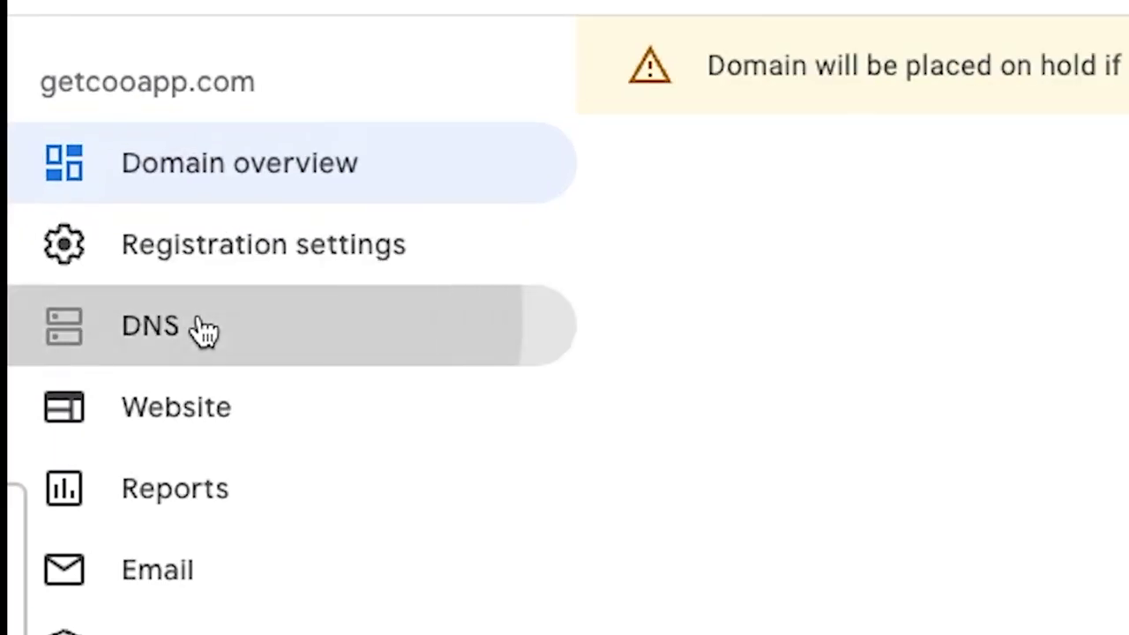
left_click(58, 240)
scroll(829, 217, "down", 2)
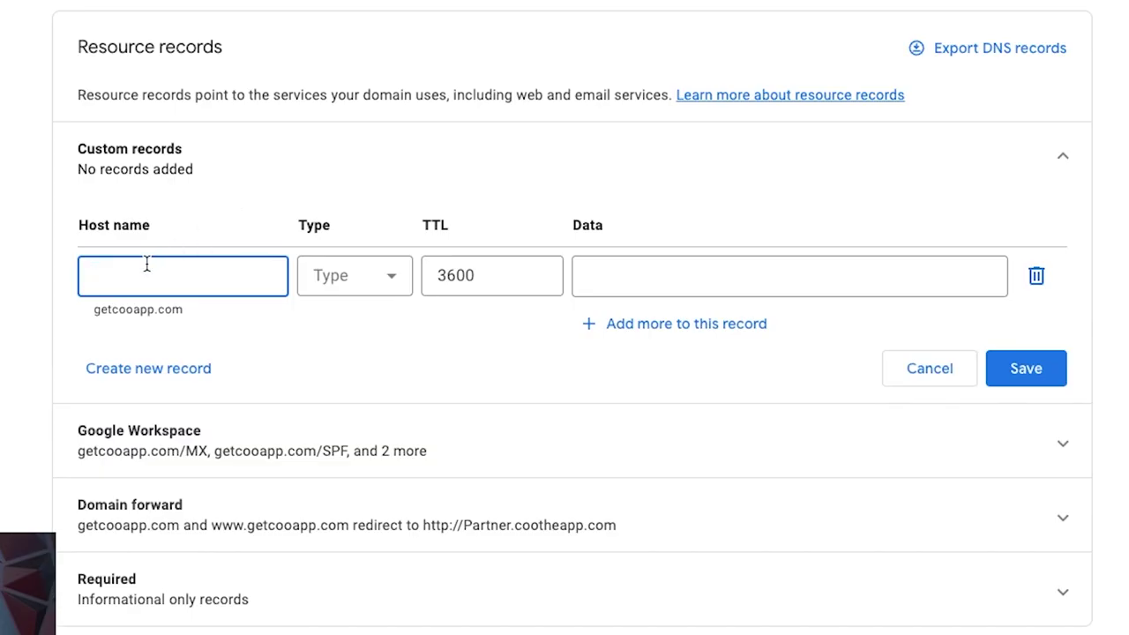
left_click(335, 277)
scroll(346, 414, "down", 5)
left_click(328, 542)
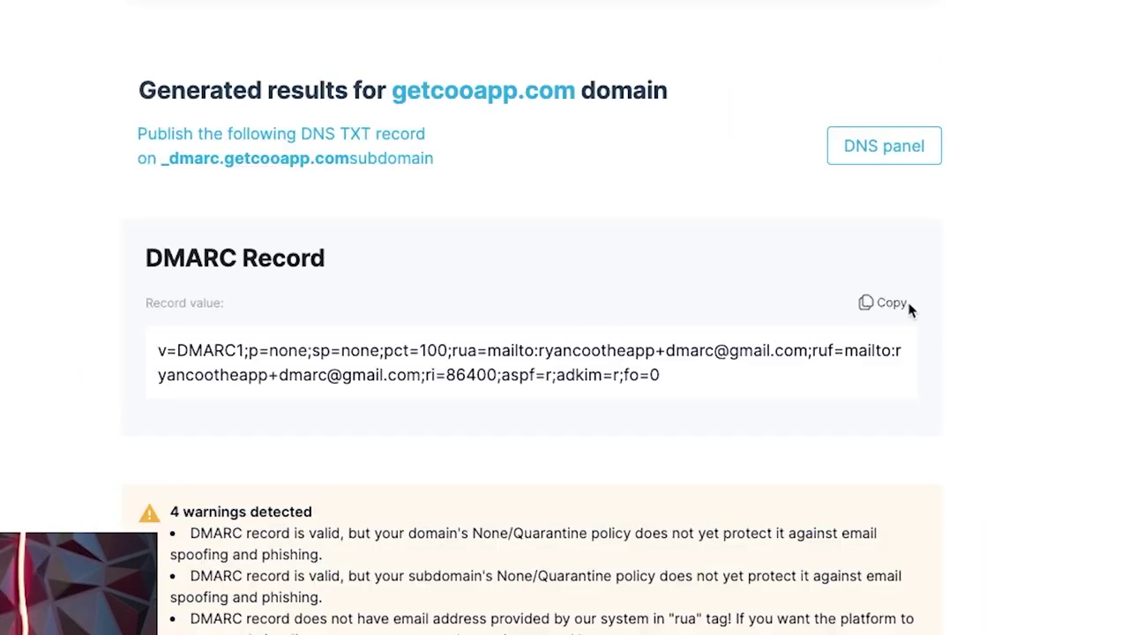
Step: Save the record with host _dmarc, TTL 10 minutes and the copied DMARC value as data
left_click(870, 303)
key("ctrl+c")
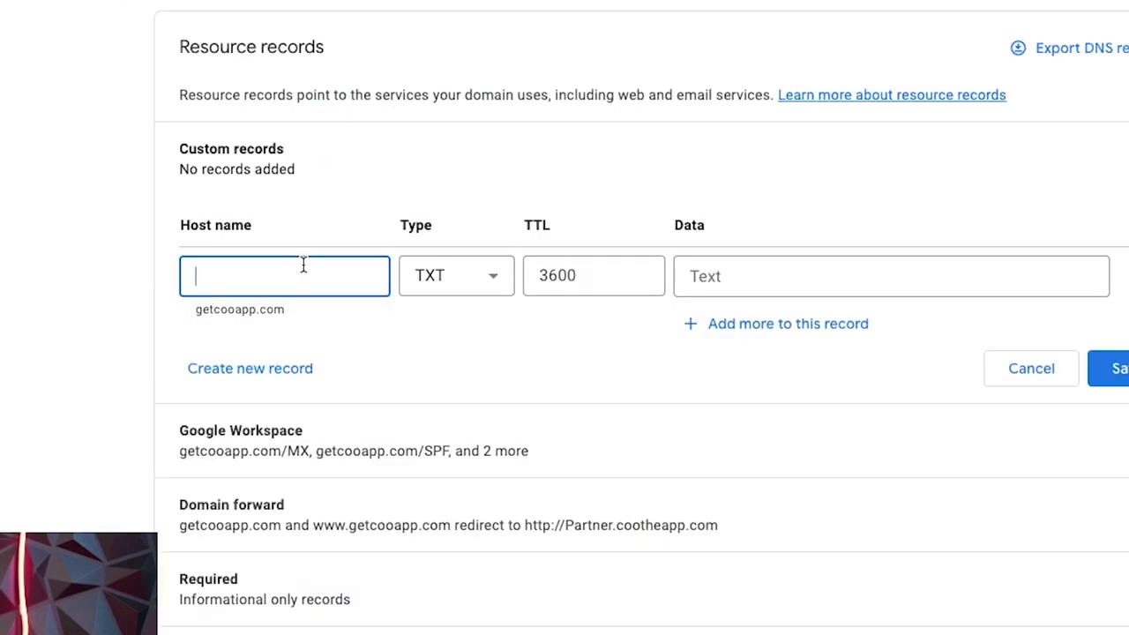
type("_dmarc")
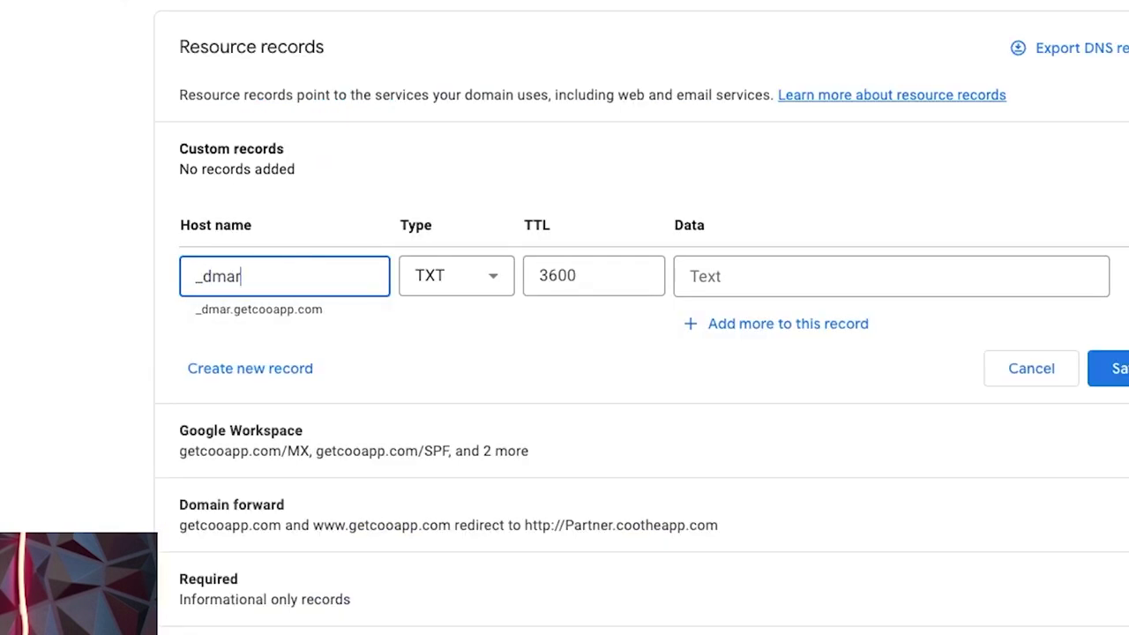
left_click(609, 279)
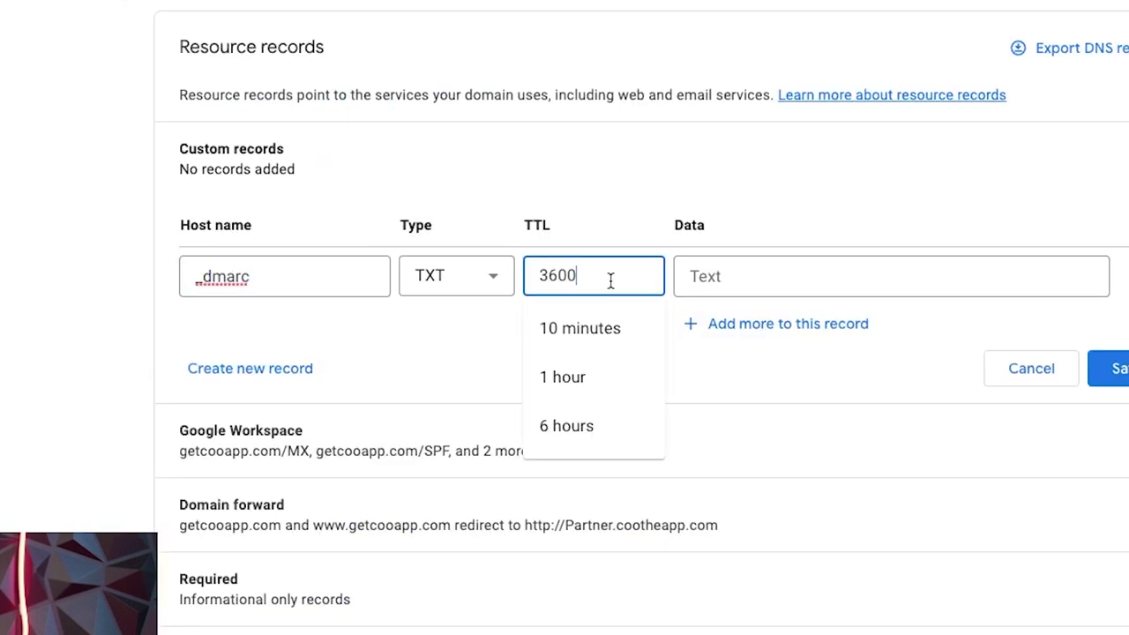
left_click(595, 327)
left_click(723, 277)
key("ctrl+v")
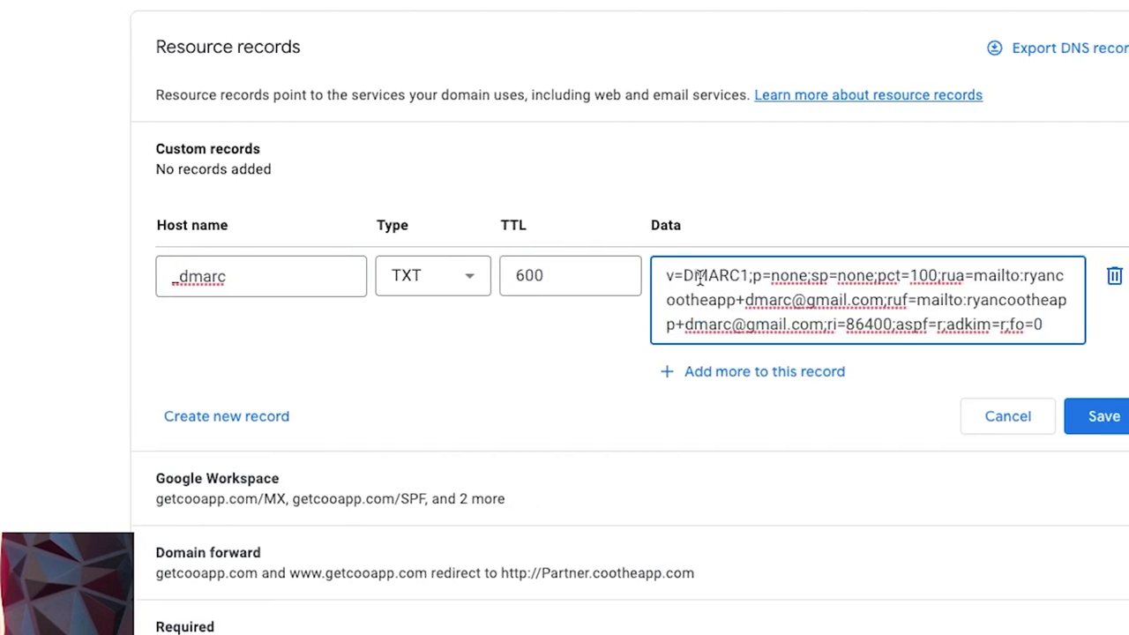
left_click(1117, 415)
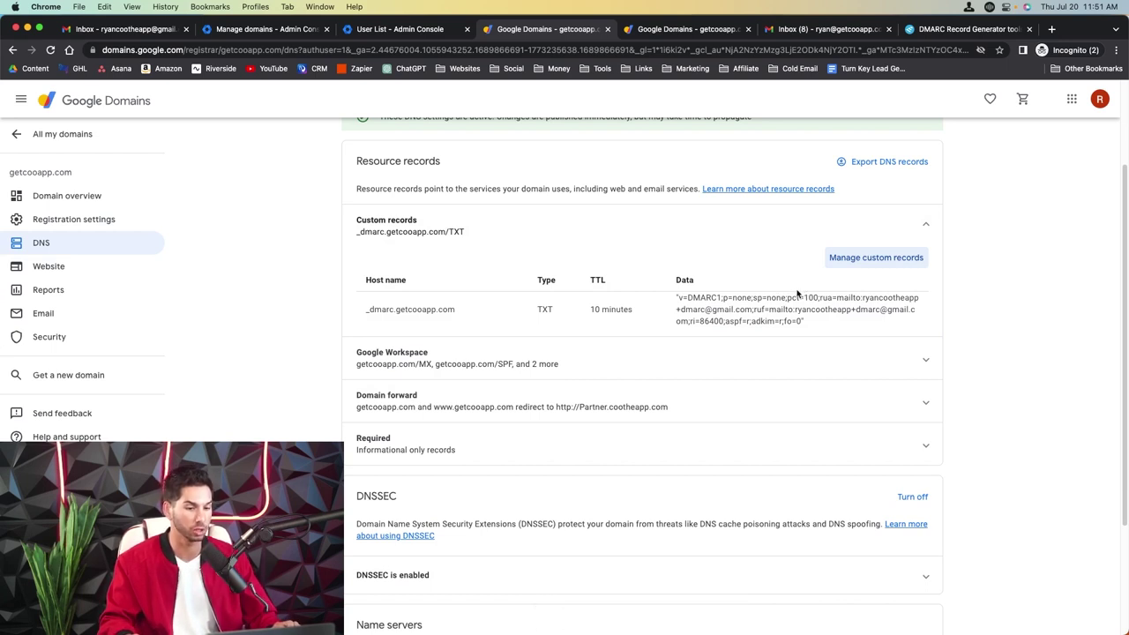
Step: Select the generator's domain field and grab getcootheapp.com from the Google Domains list
left_click(965, 29)
left_click(247, 254)
scroll(277, 300, "up", 3)
scroll(277, 300, "up", 5)
double_click(587, 160)
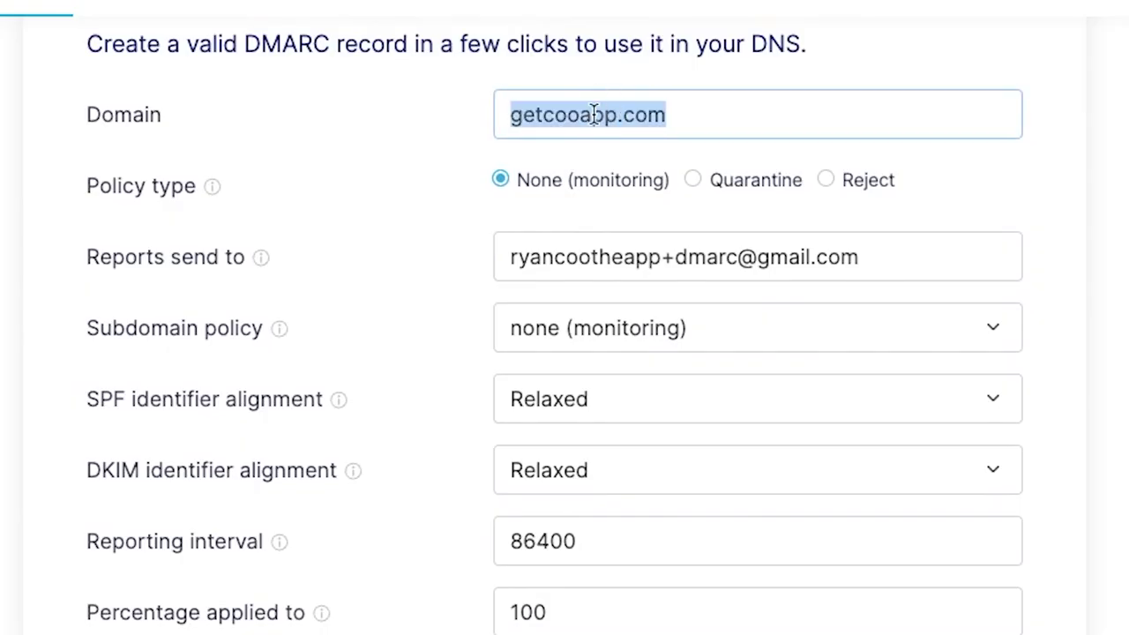
left_click(657, 31)
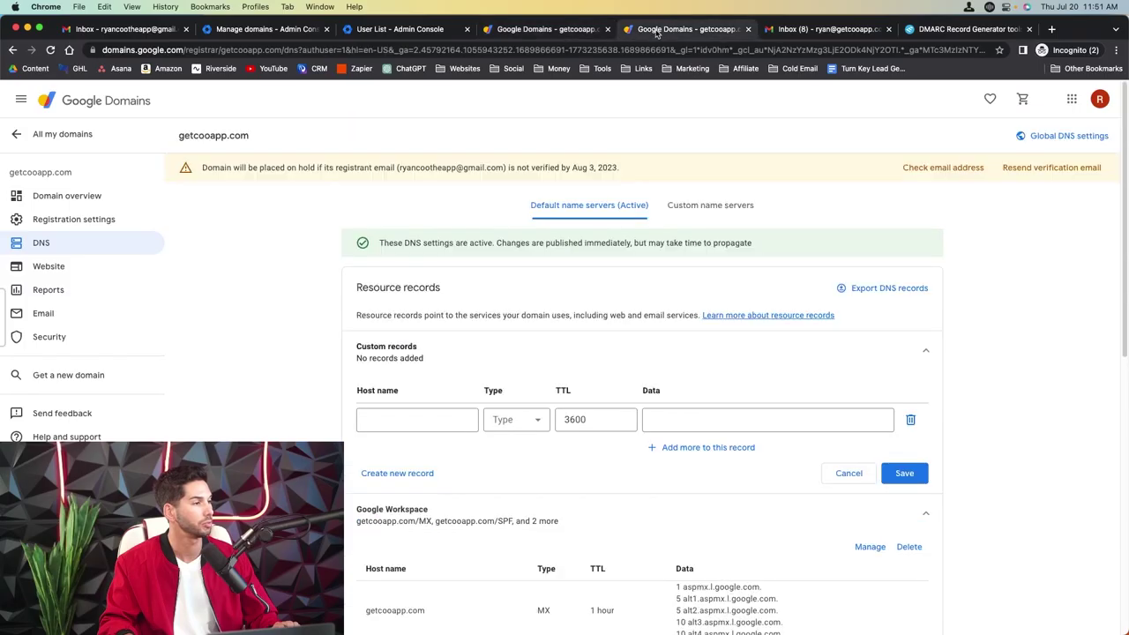
left_click(62, 134)
left_click_drag(299, 370, 182, 374)
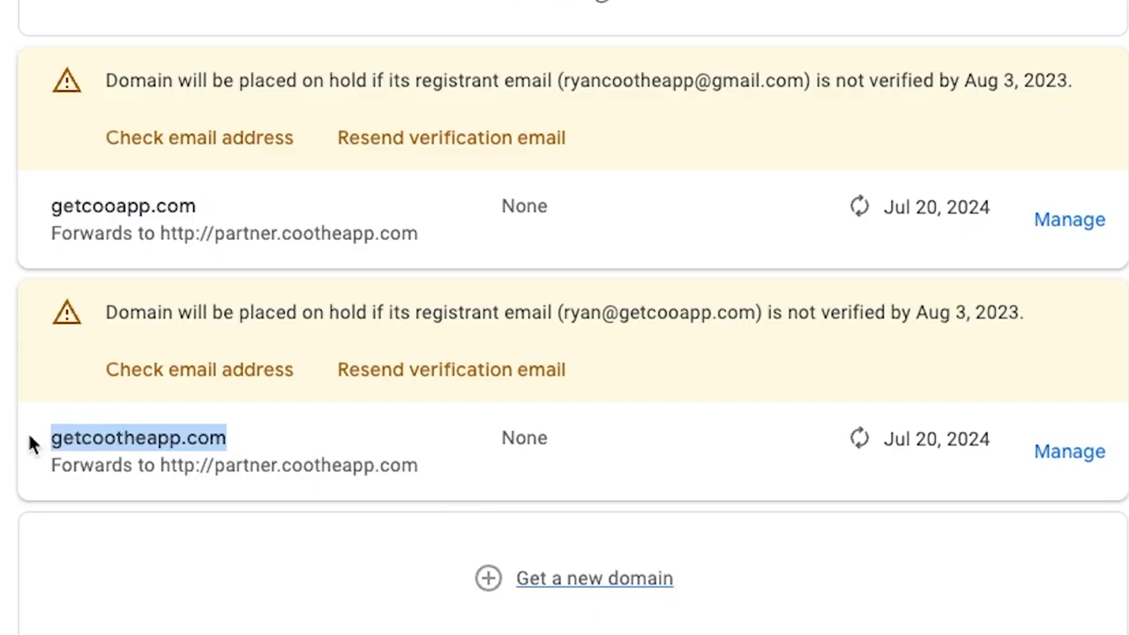
Step: Generate the getcootheapp.com DMARC record and copy its value
type("getcootheapp.com")
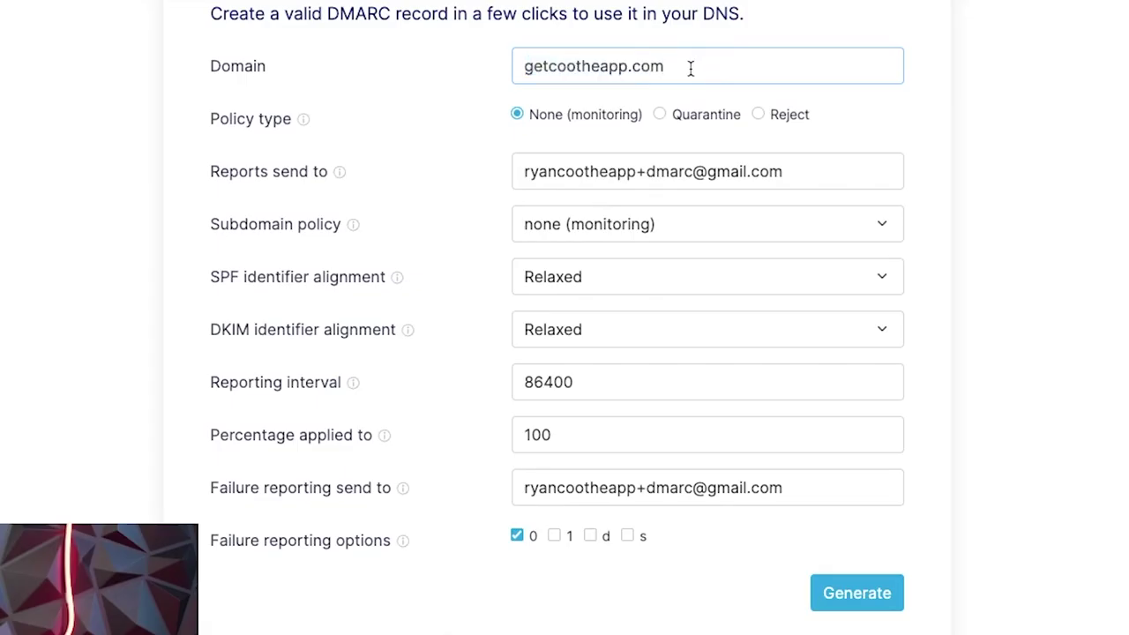
left_click(846, 591)
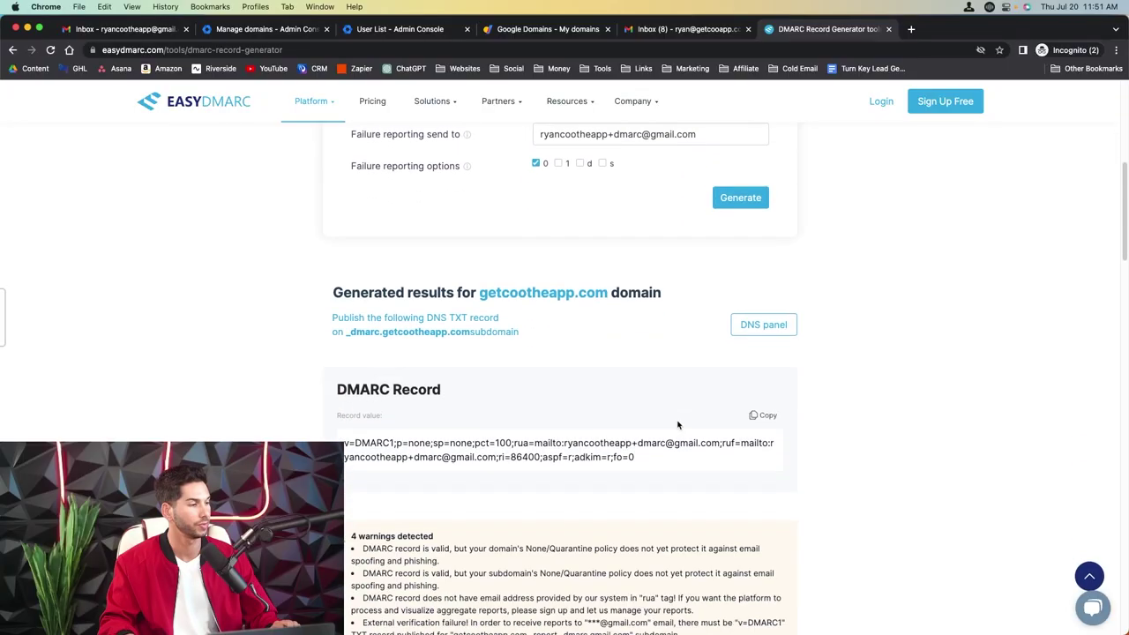
scroll(677, 424, "down", 3)
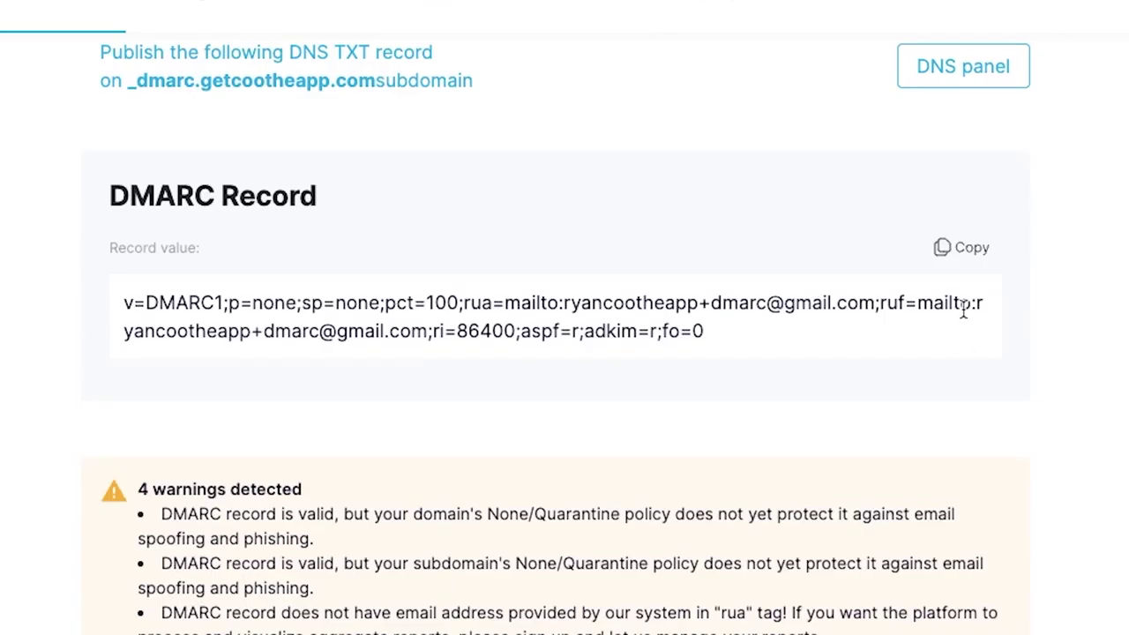
left_click(763, 229)
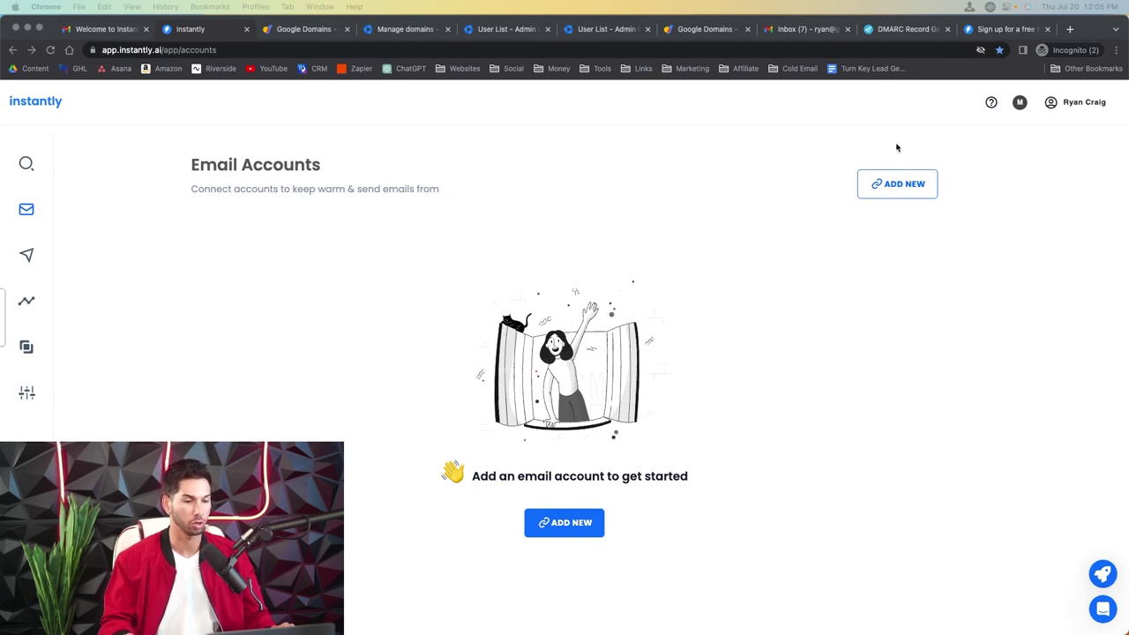
Step: Add a new email account in Instantly with Google / Gmail as the provider
left_click(670, 178)
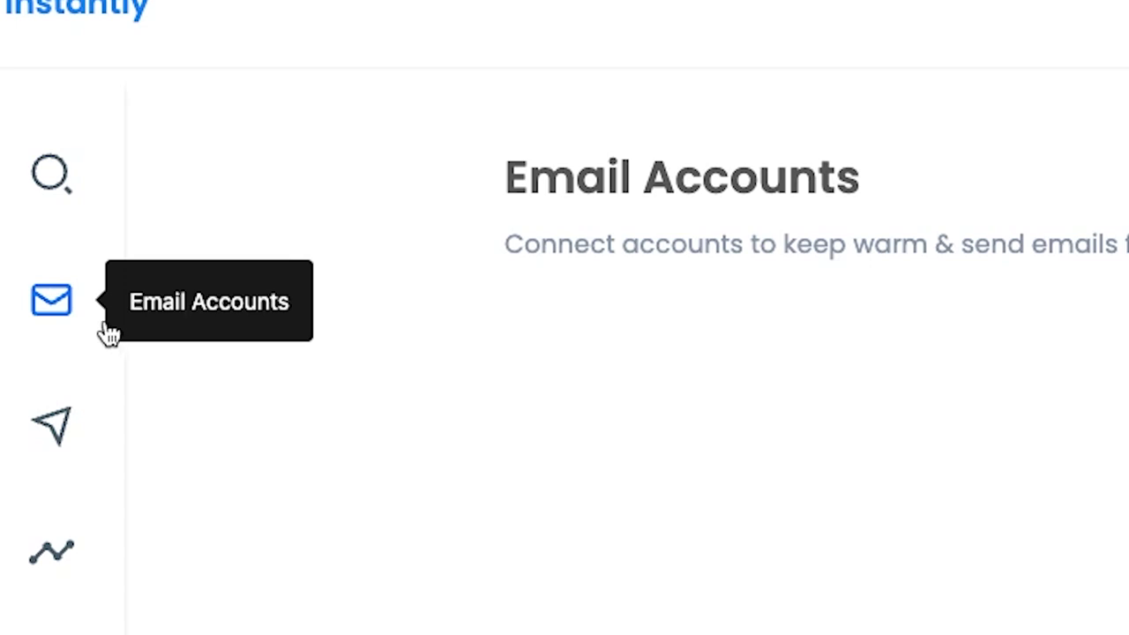
left_click(481, 520)
left_click(461, 35)
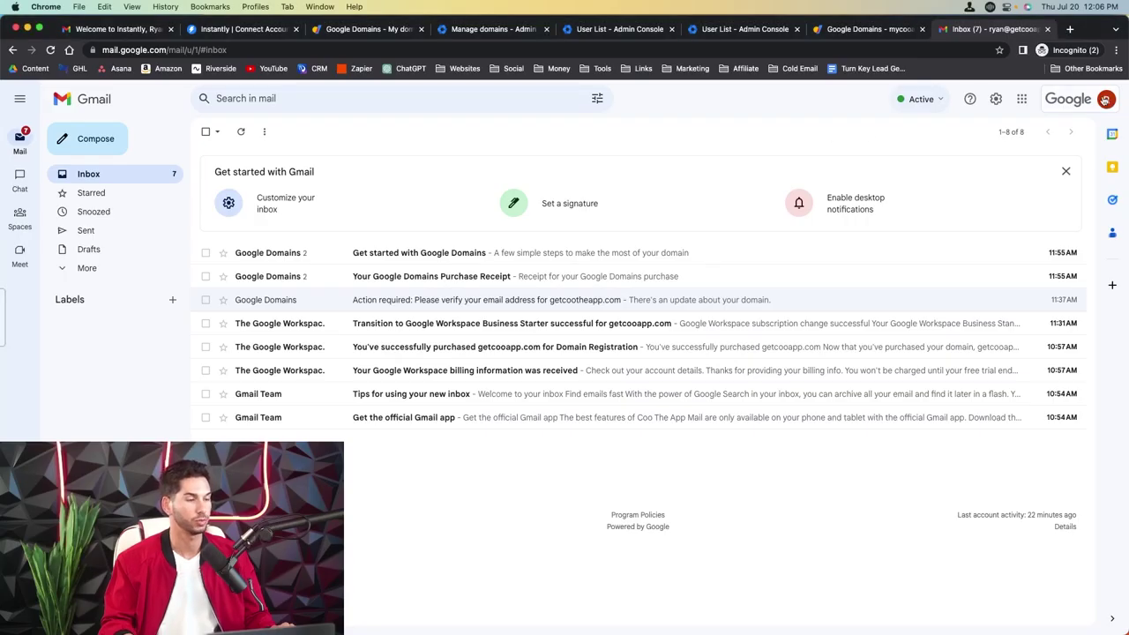
Step: Turn on POP for all mail and IMAP access in Gmail's Forwarding and POP/IMAP settings, then save
left_click(1103, 100)
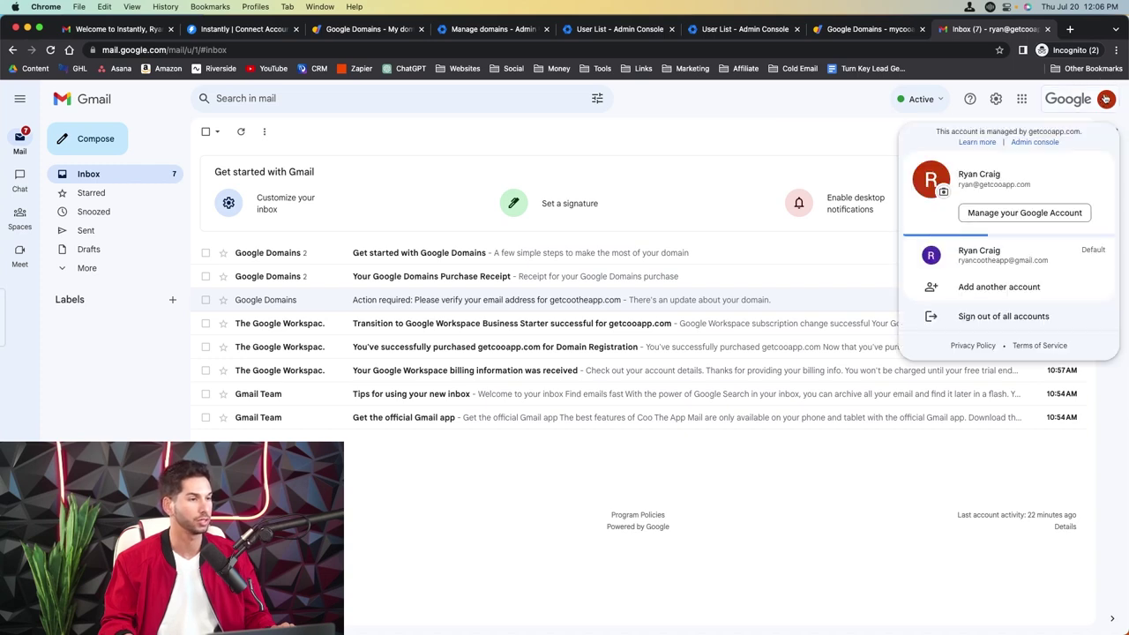
left_click(892, 82)
left_click(892, 82)
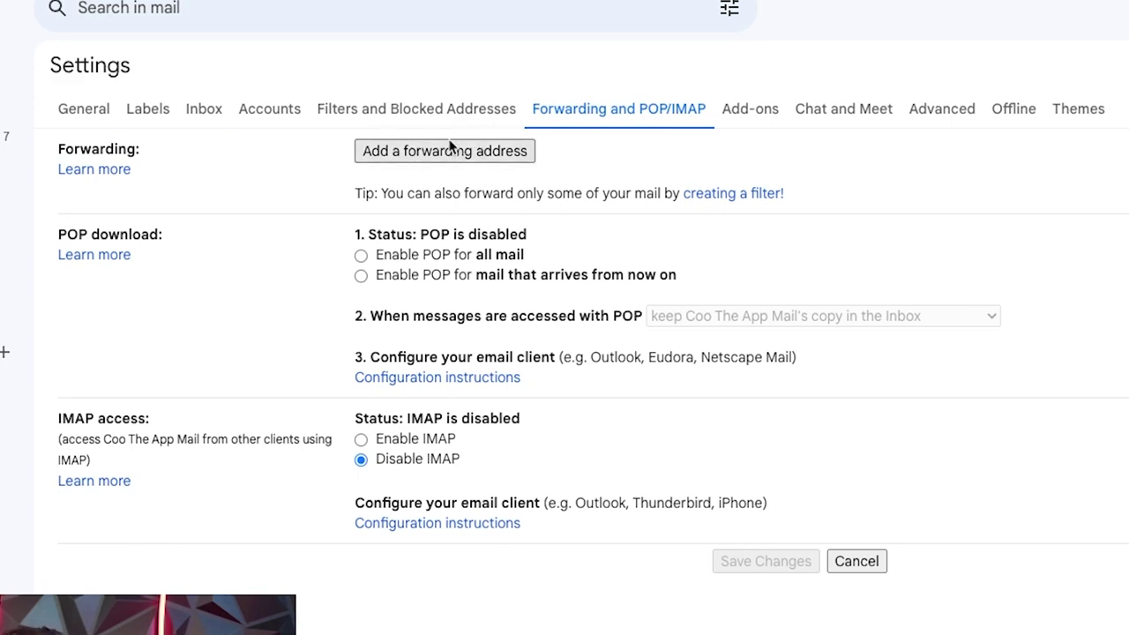
left_click(361, 255)
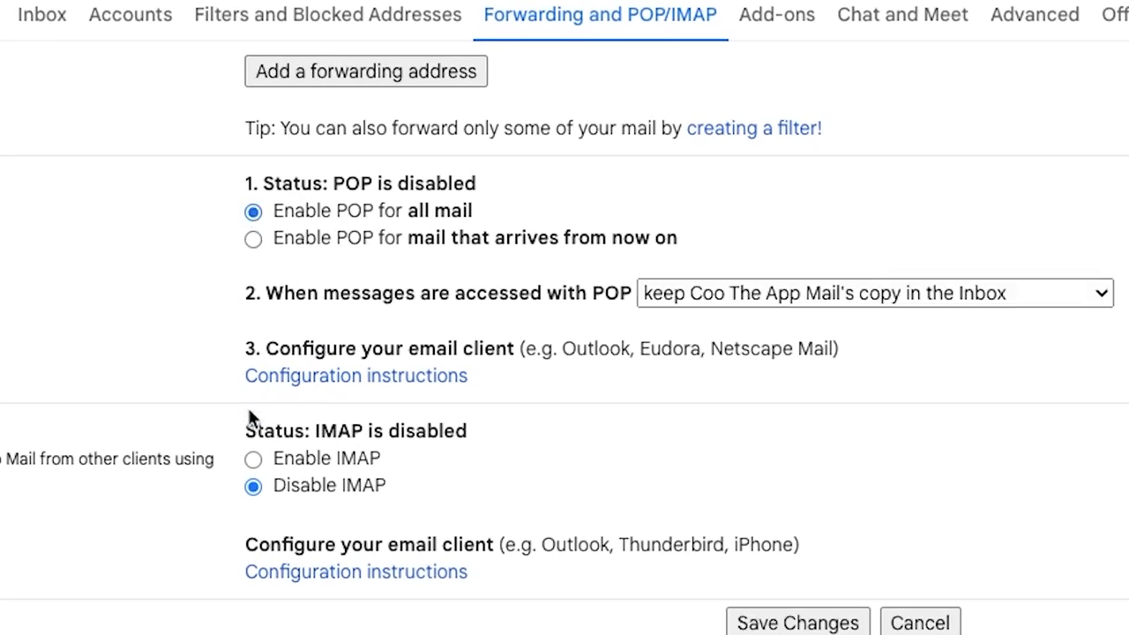
scroll(253, 422, "down", 2)
left_click(255, 279)
scroll(257, 261, "down", 4)
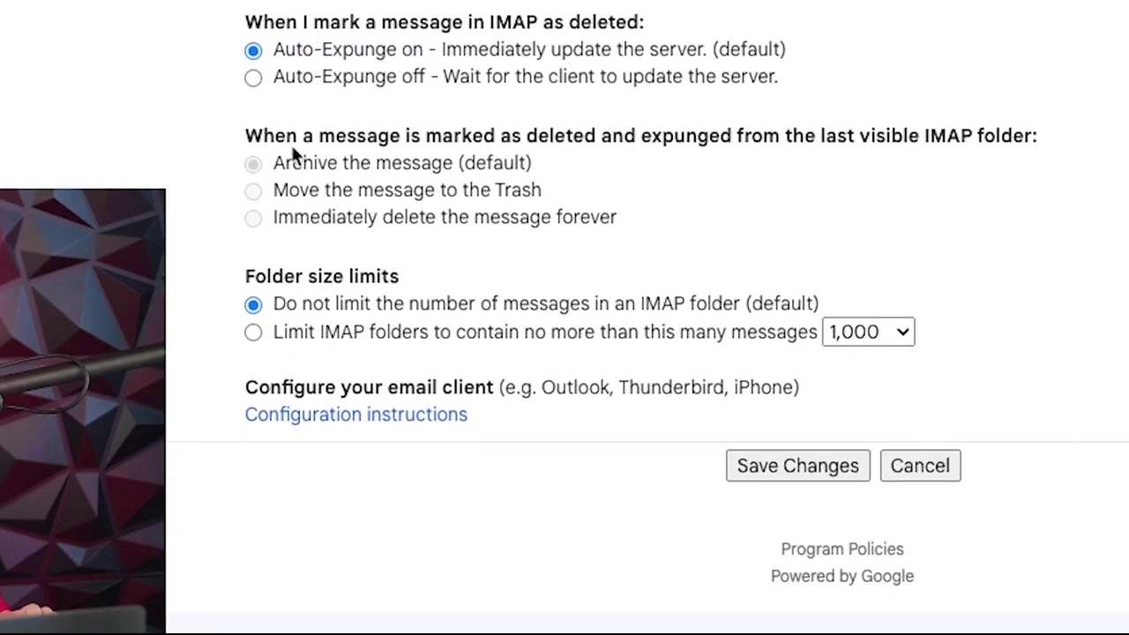
left_click(828, 469)
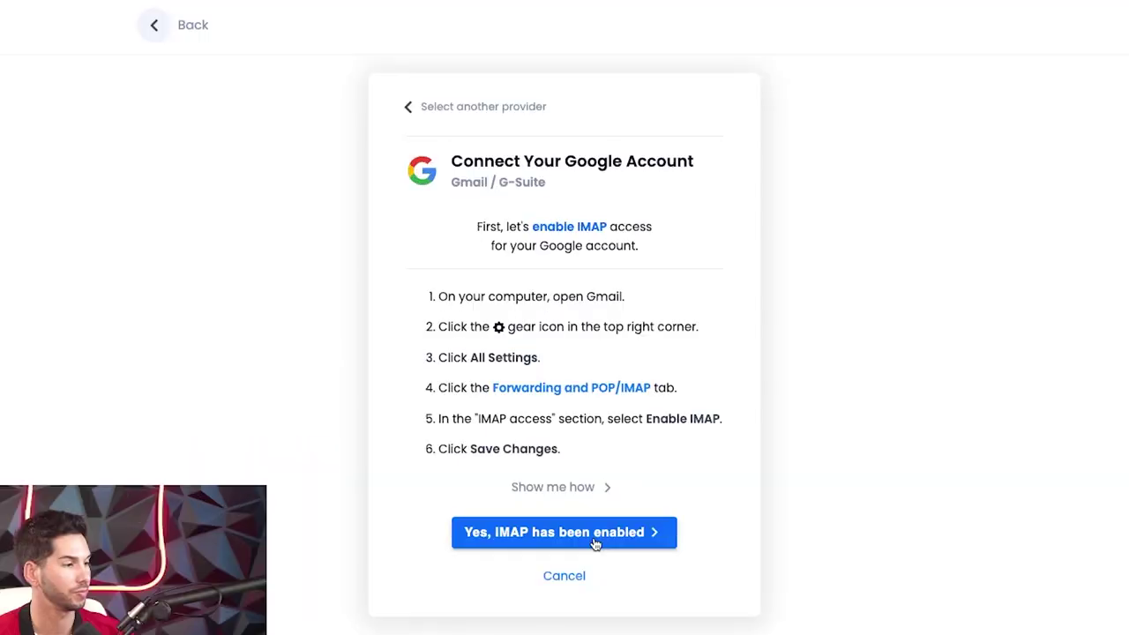
Step: Confirm IMAP is enabled, start adding an app by OAuth client ID in Admin, and copy Instantly's client ID
left_click(595, 535)
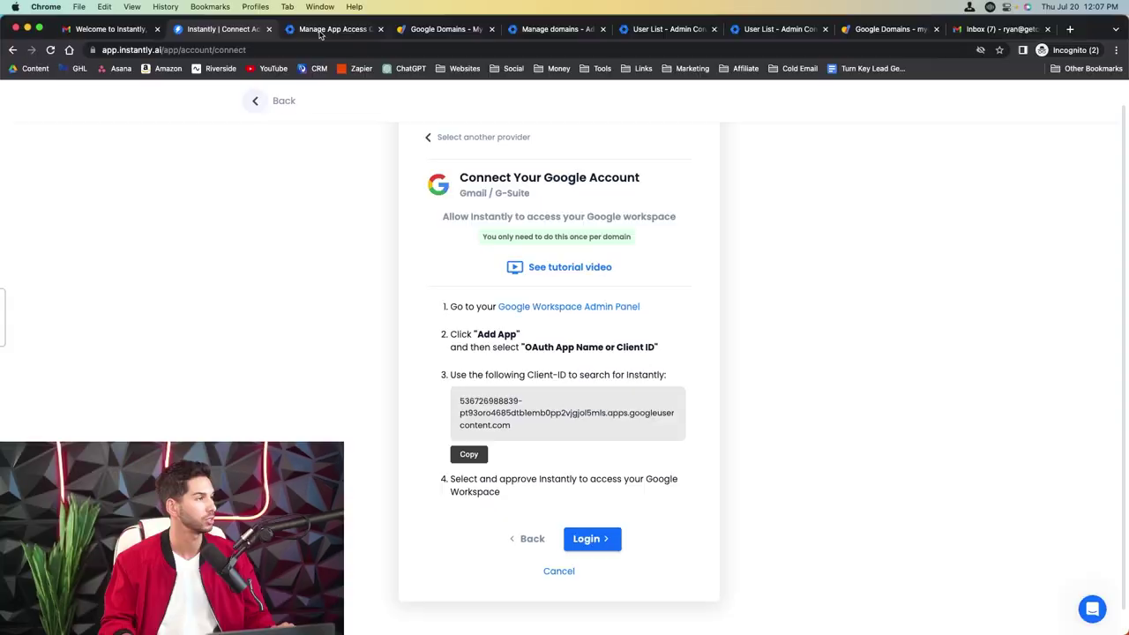
left_click(320, 33)
left_click(310, 286)
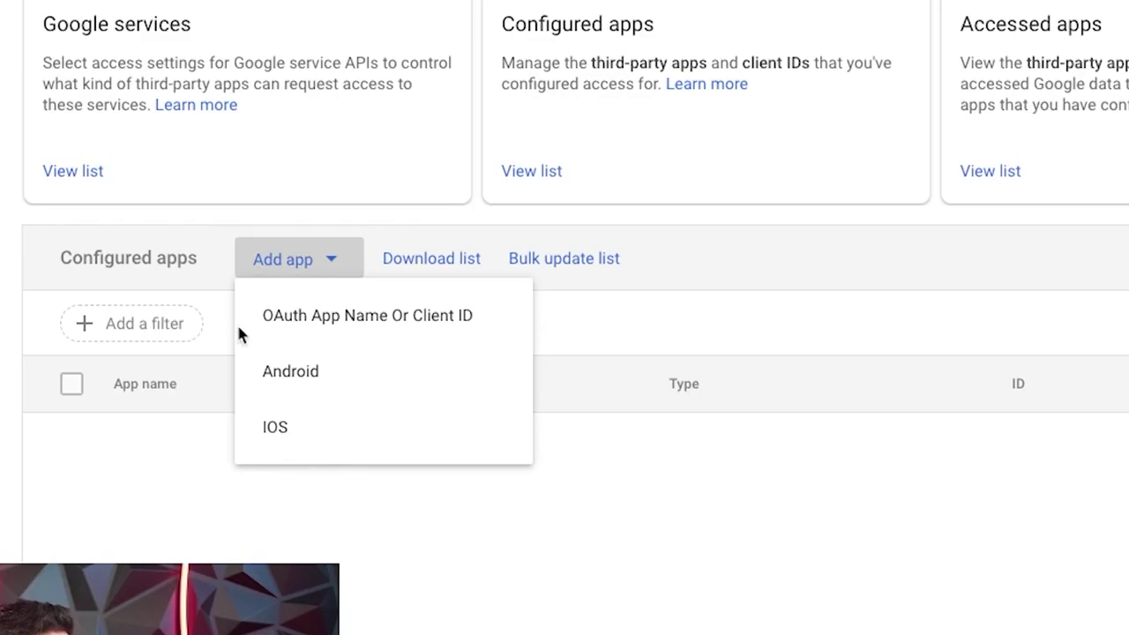
left_click(328, 321)
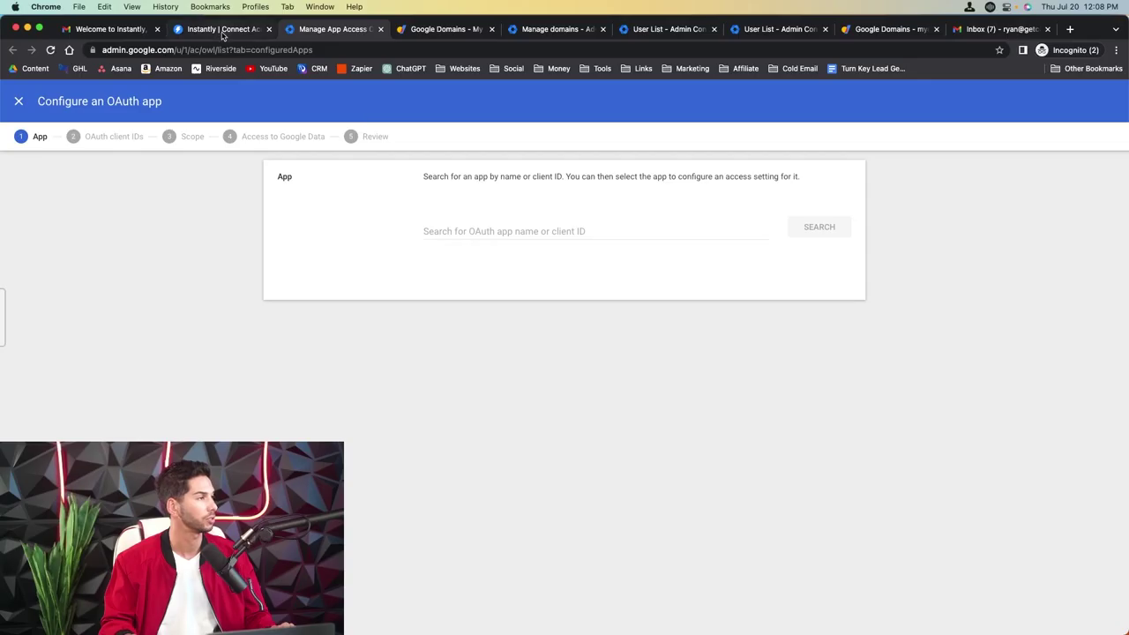
left_click(223, 30)
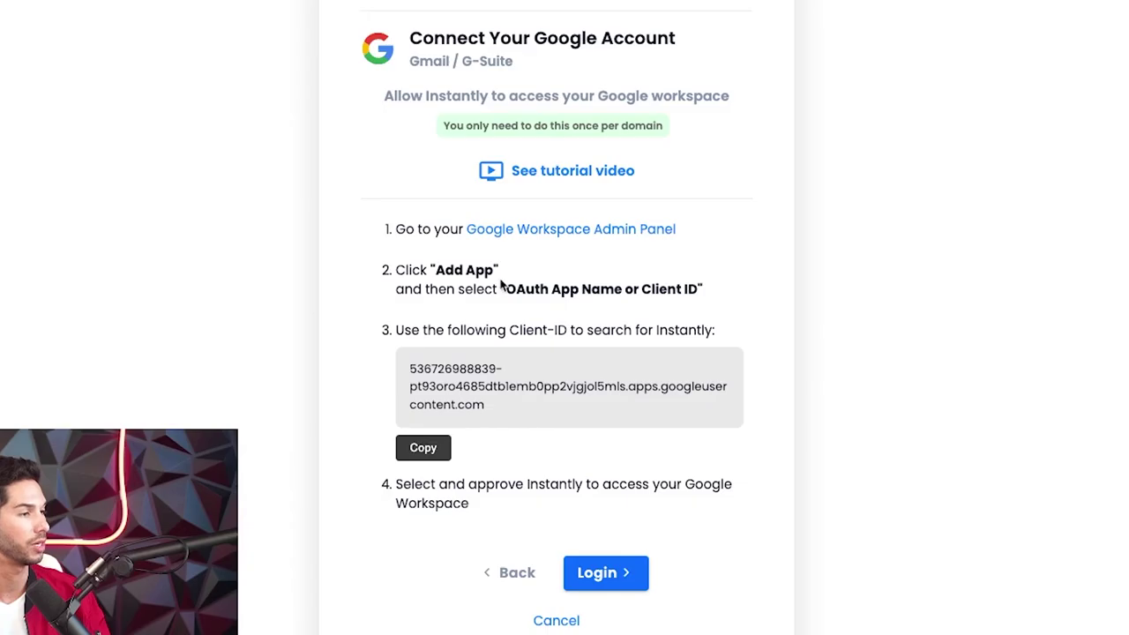
left_click(427, 448)
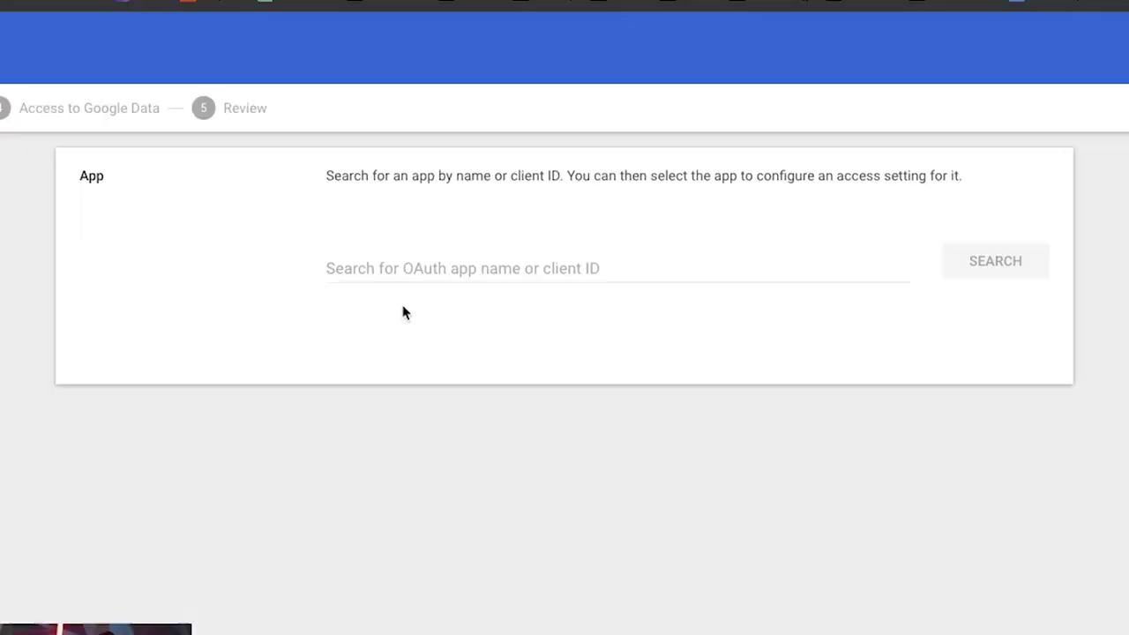
Step: Find Instantly oAuth v1 by its pasted client ID and configure it as Trusted for all users
left_click(405, 256)
key("ctrl+v")
left_click(994, 271)
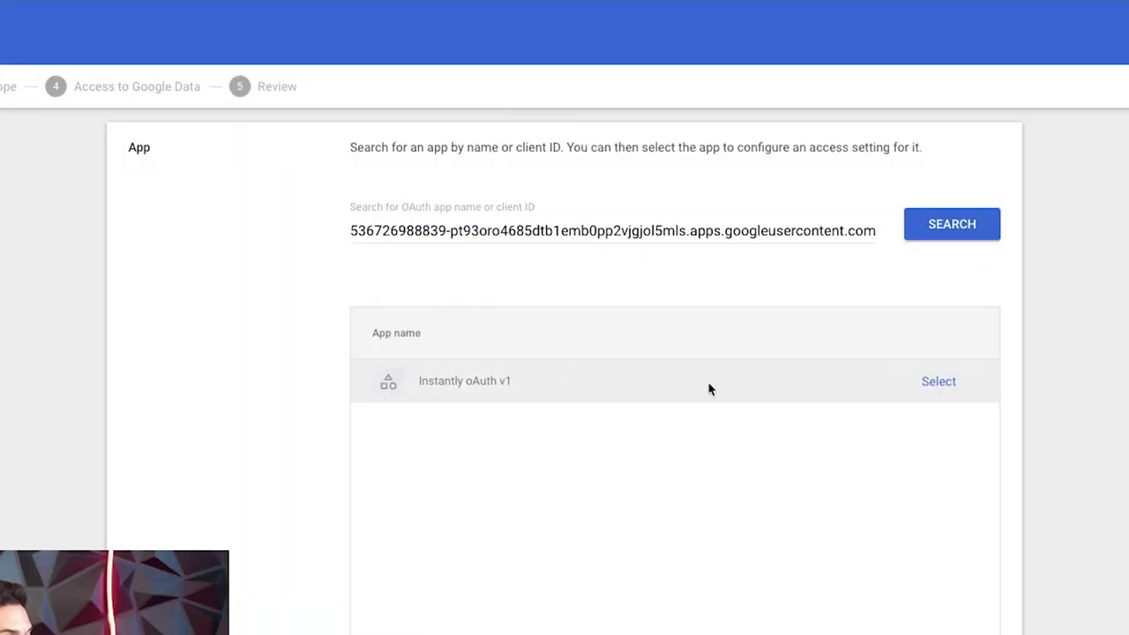
left_click(939, 381)
left_click(388, 269)
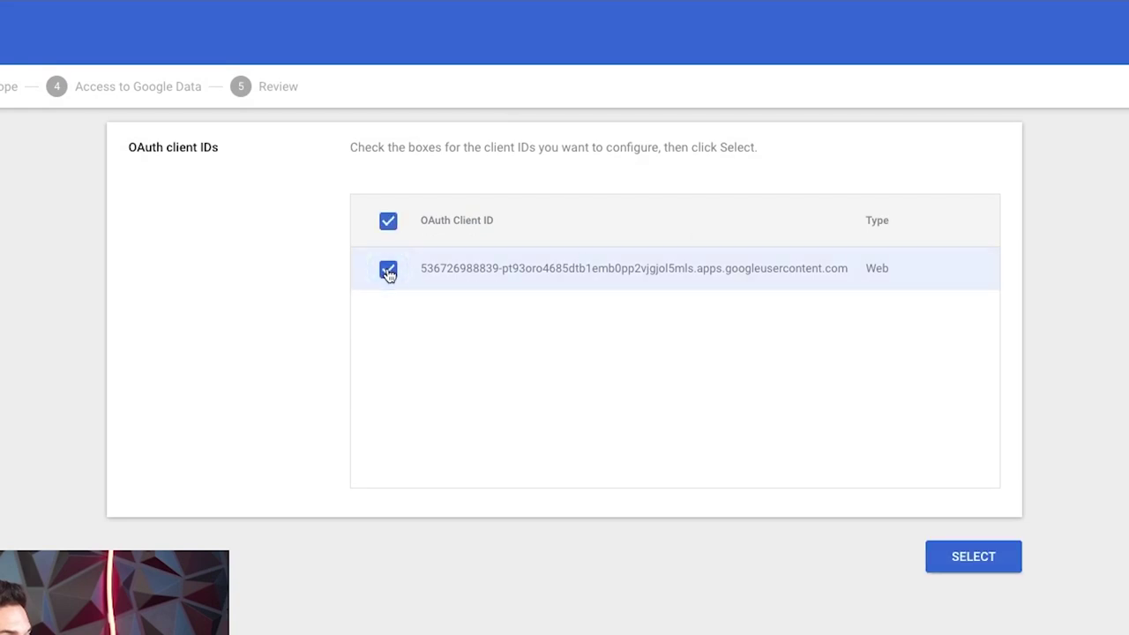
left_click(971, 558)
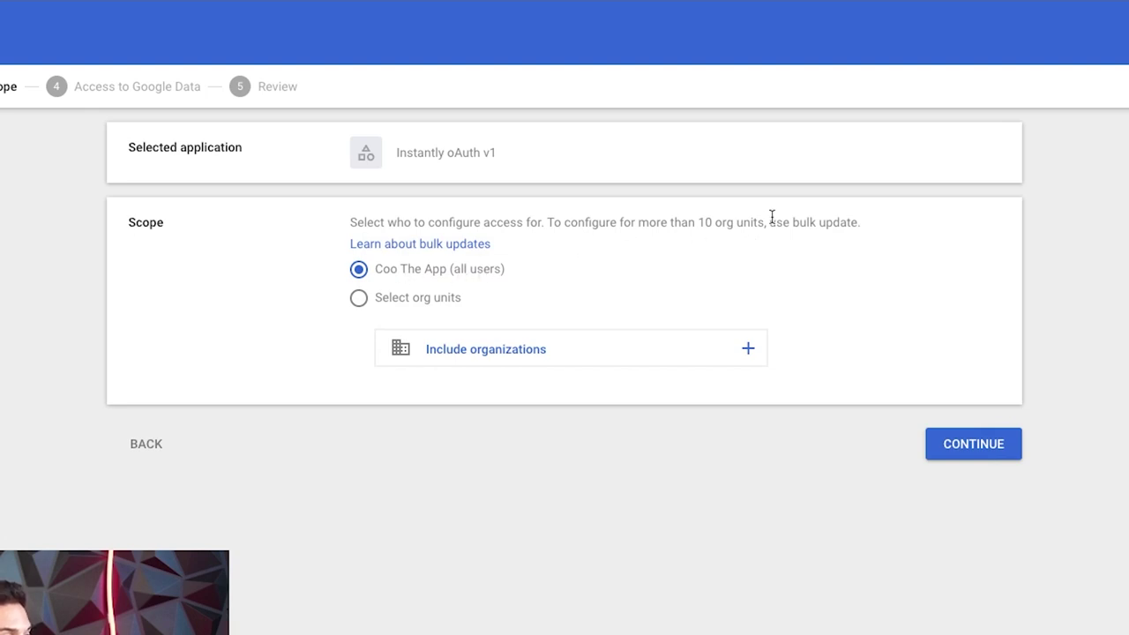
left_click(957, 448)
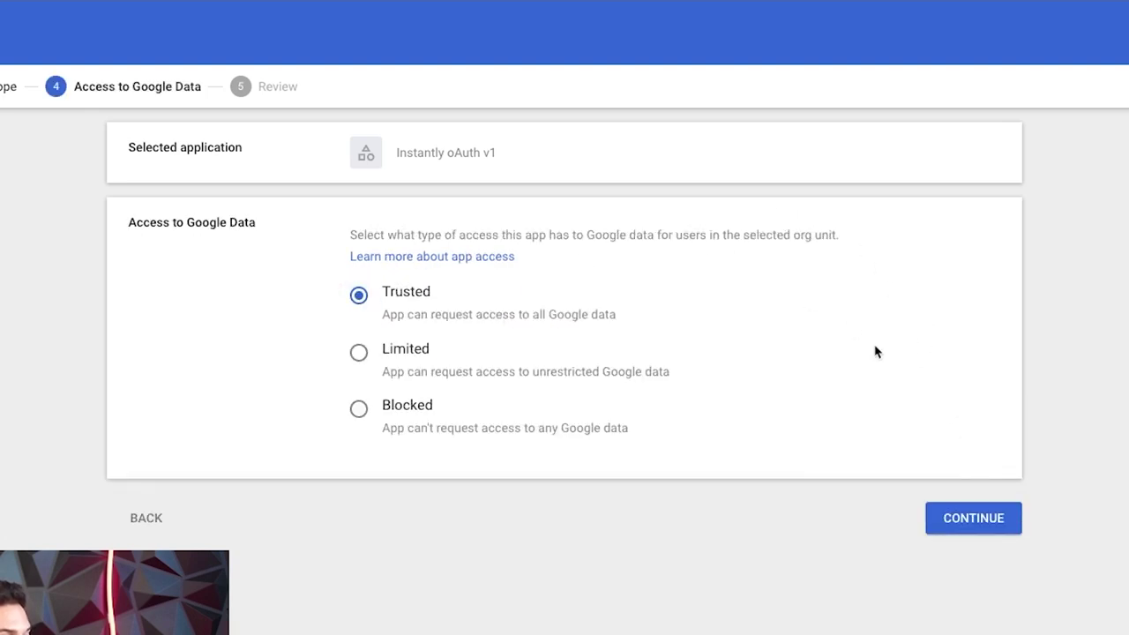
left_click(958, 522)
left_click(832, 599)
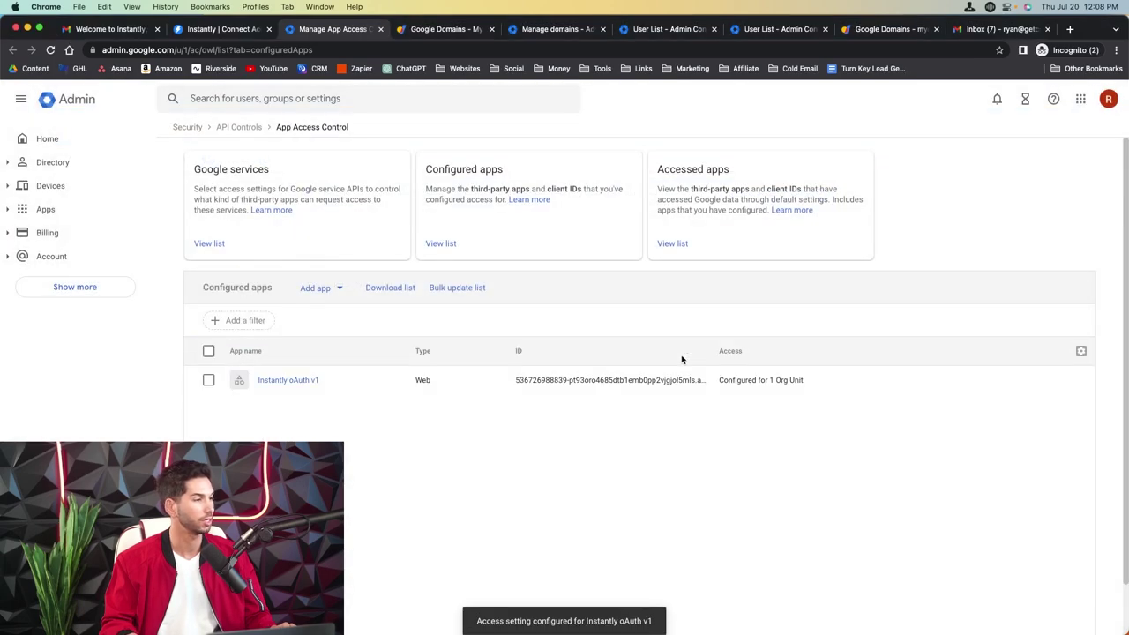
Step: Sign in with the Workspace Google account on Instantly's connect page to add the mailbox
left_click(236, 31)
left_click(589, 535)
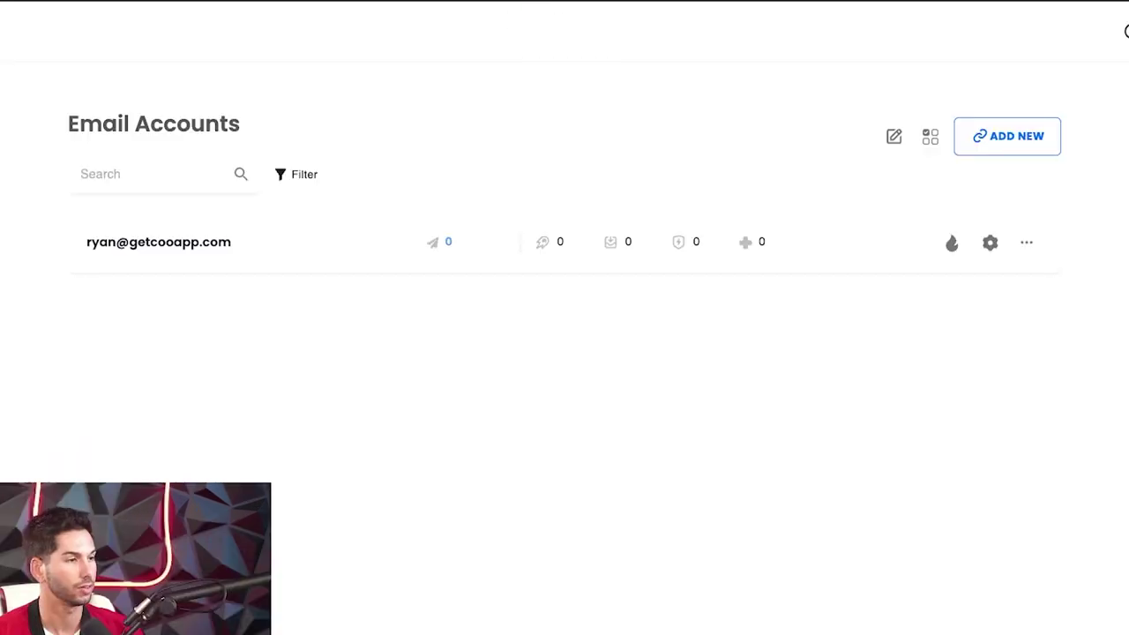